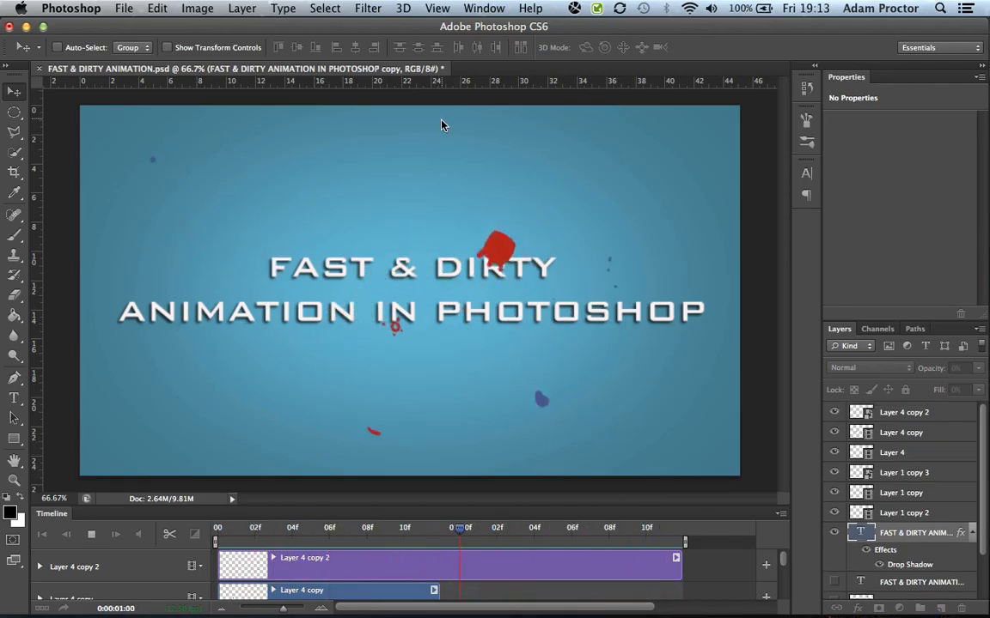
- Hide the Timeline and start a new document with the Film & Video preset at HDV/HDTV 720p/29.97
click(475, 8)
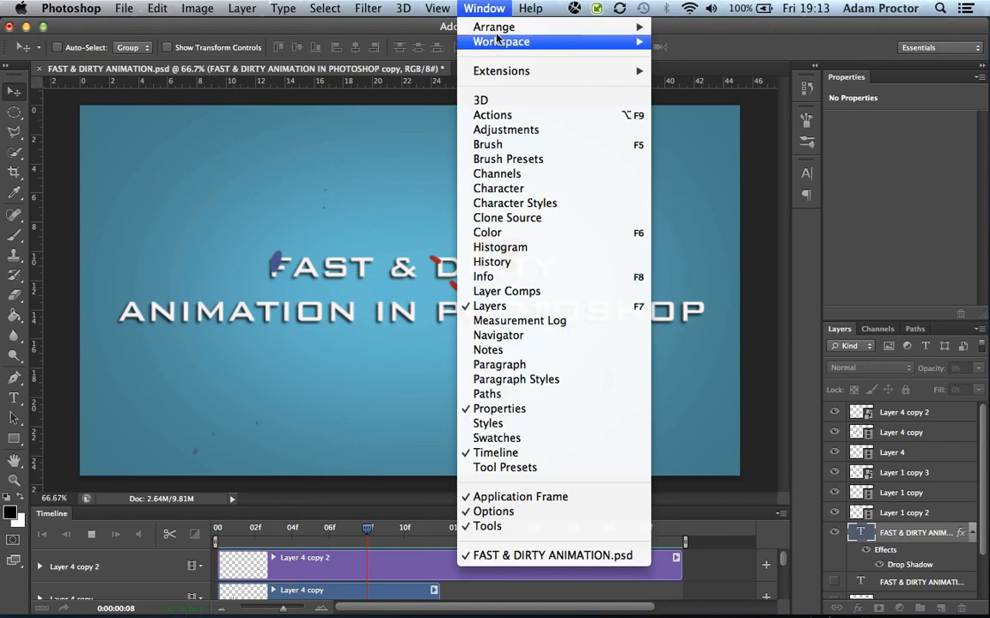
click(529, 451)
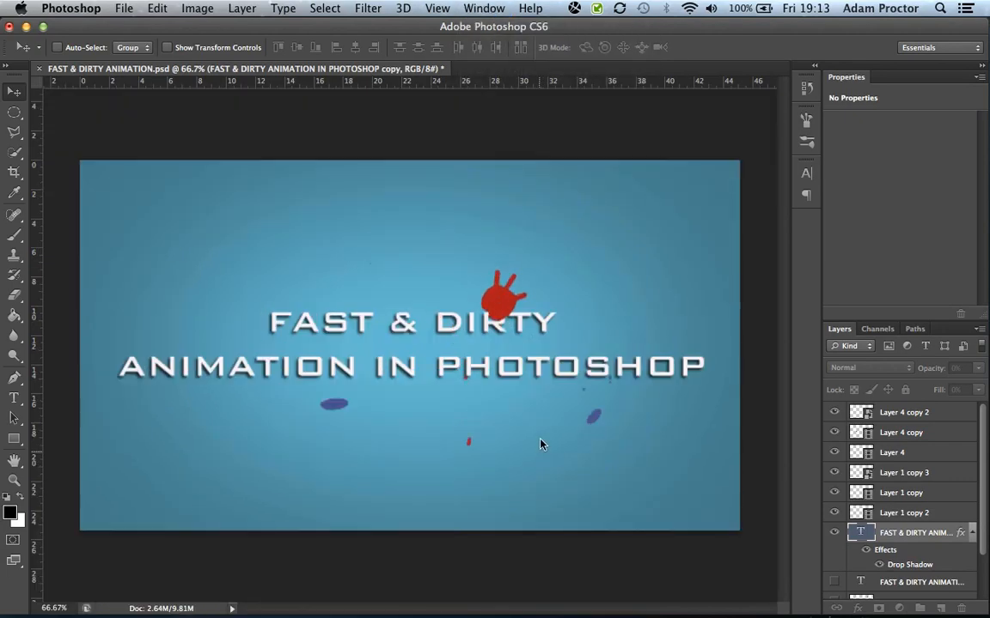
click(126, 10)
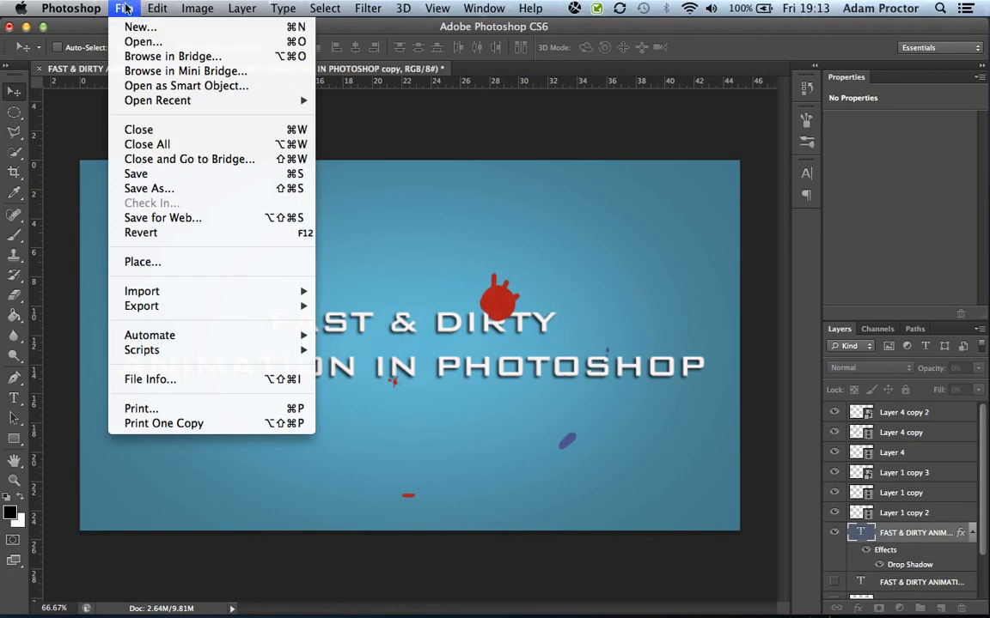
click(133, 29)
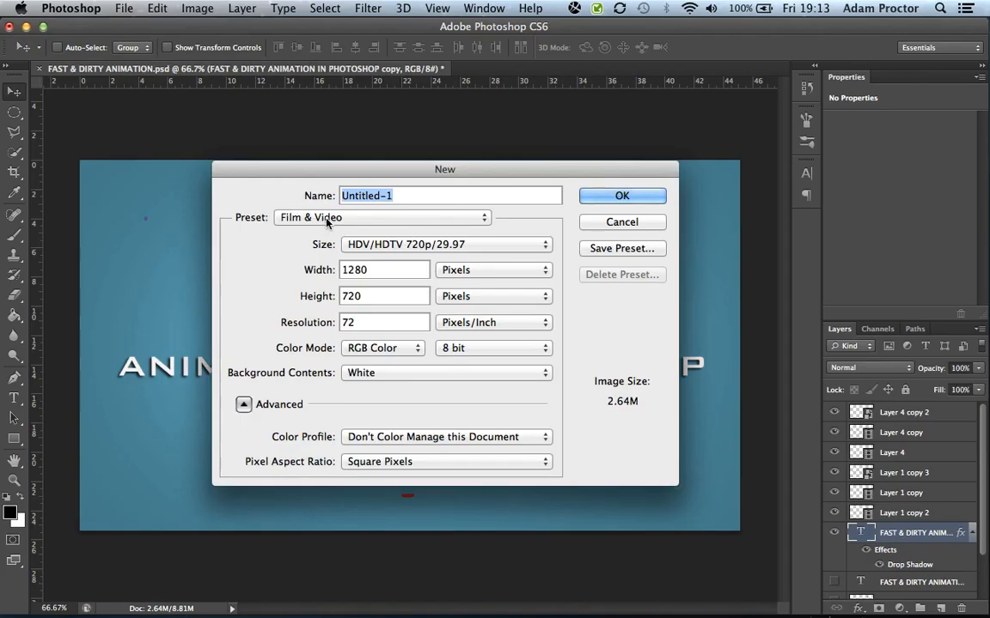
click(294, 215)
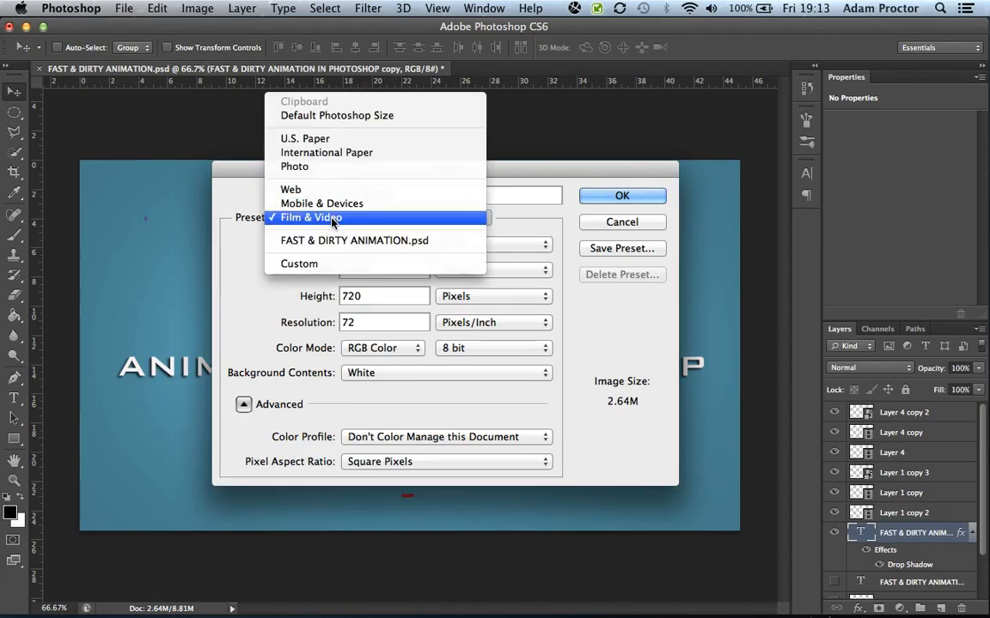
click(332, 218)
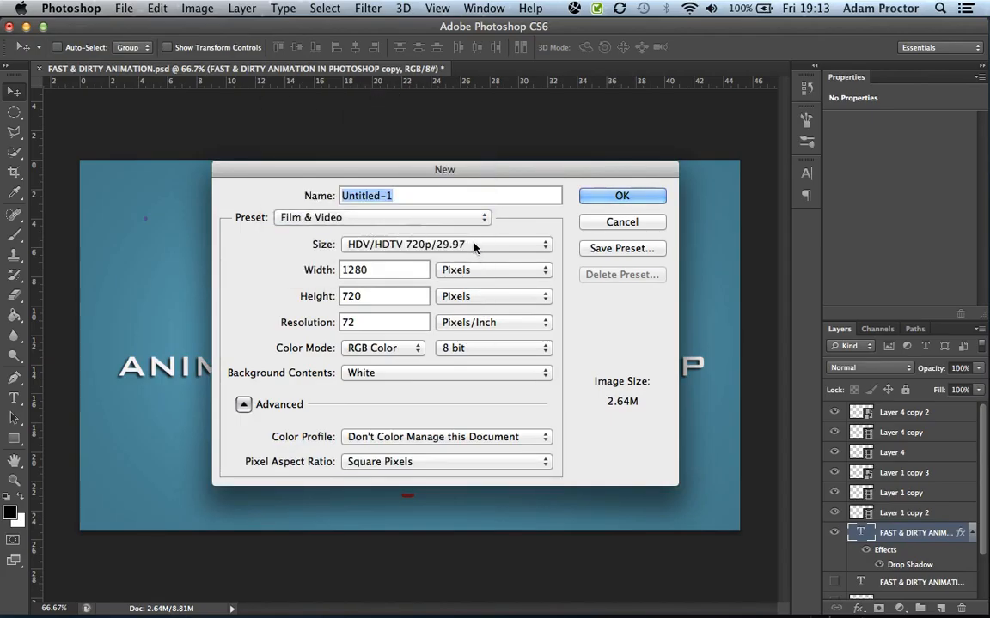
click(382, 248)
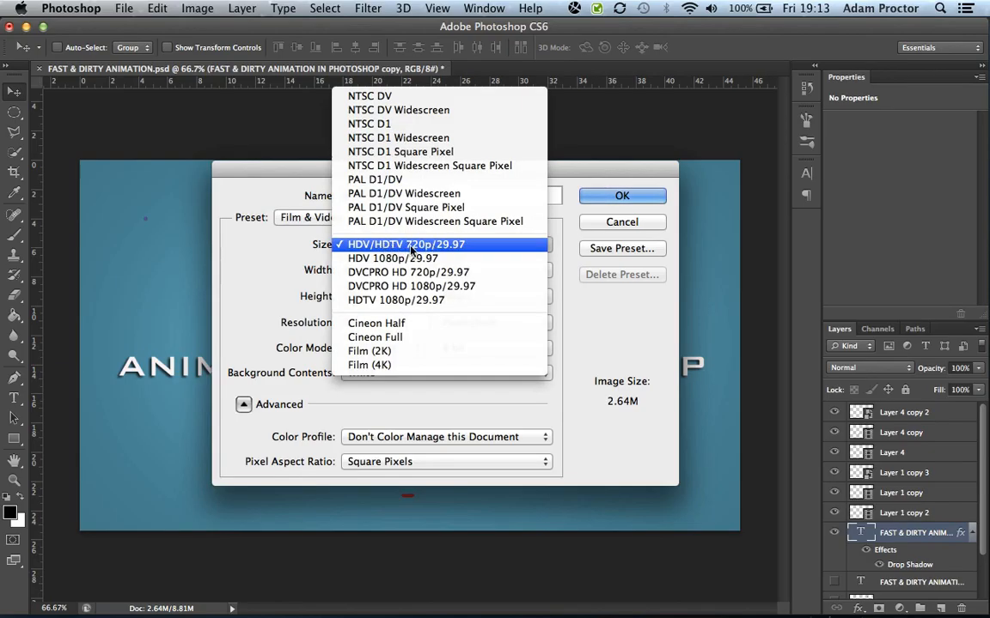
click(407, 246)
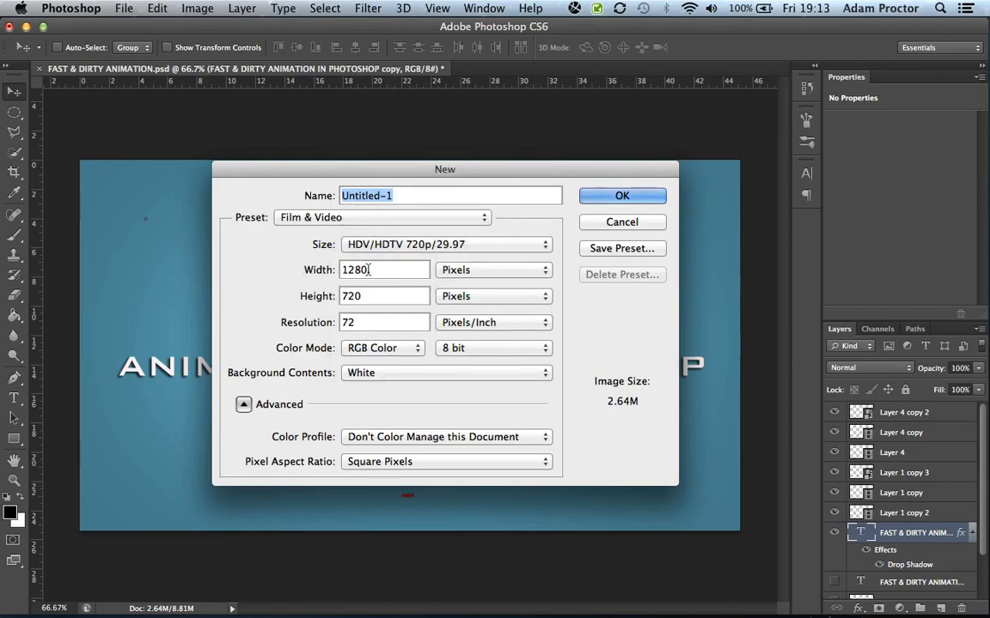
- Try the HDTV 1080p/29.97 size for the new document
double_click(343, 269)
double_click(368, 295)
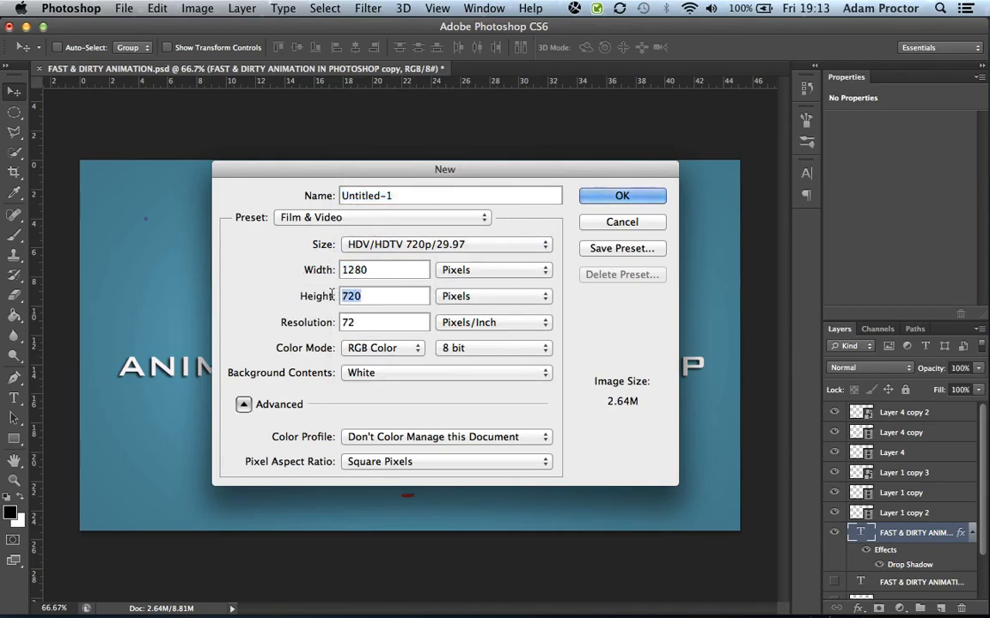
click(399, 247)
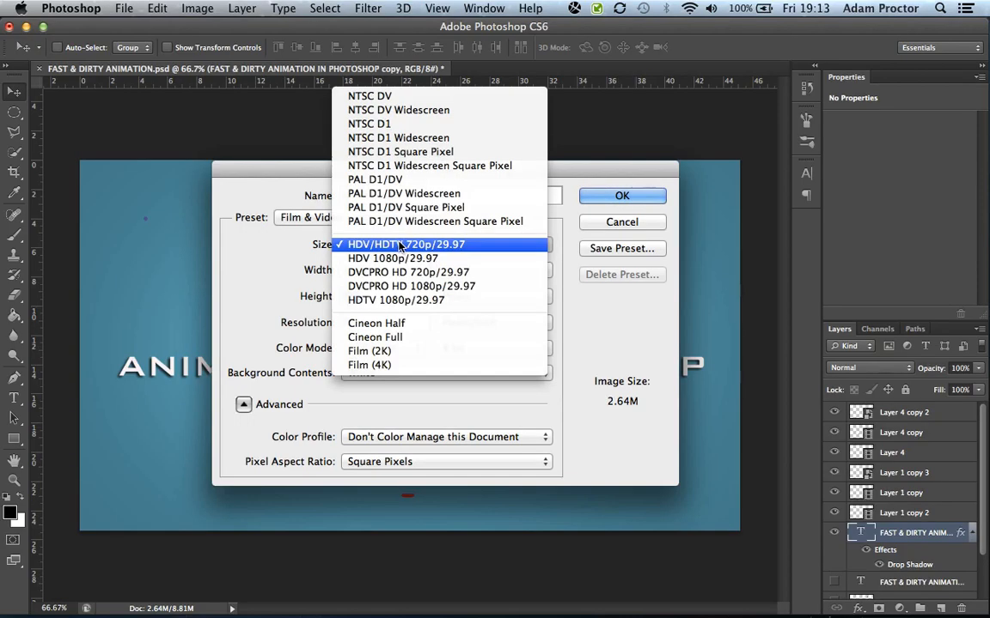
click(396, 301)
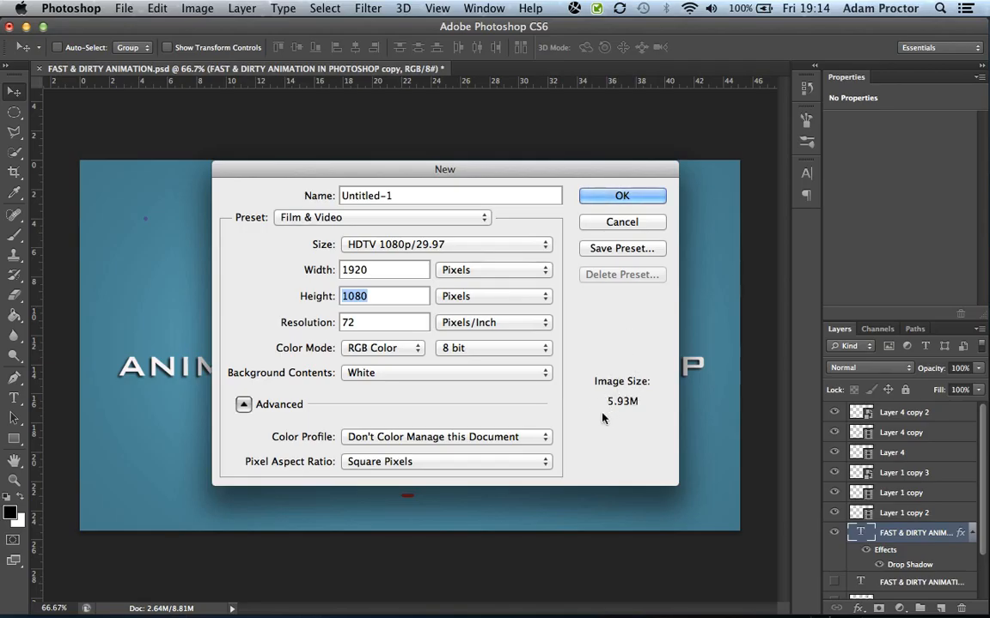
- Set the document size to HDV/HDTV 720p/29.97 and create the document
click(403, 244)
click(412, 189)
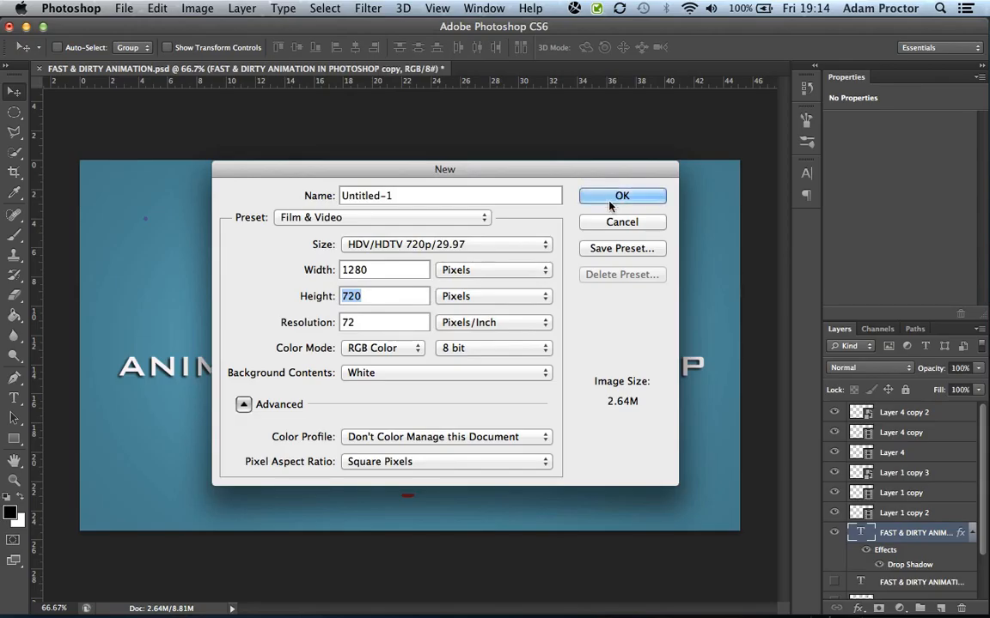
click(611, 201)
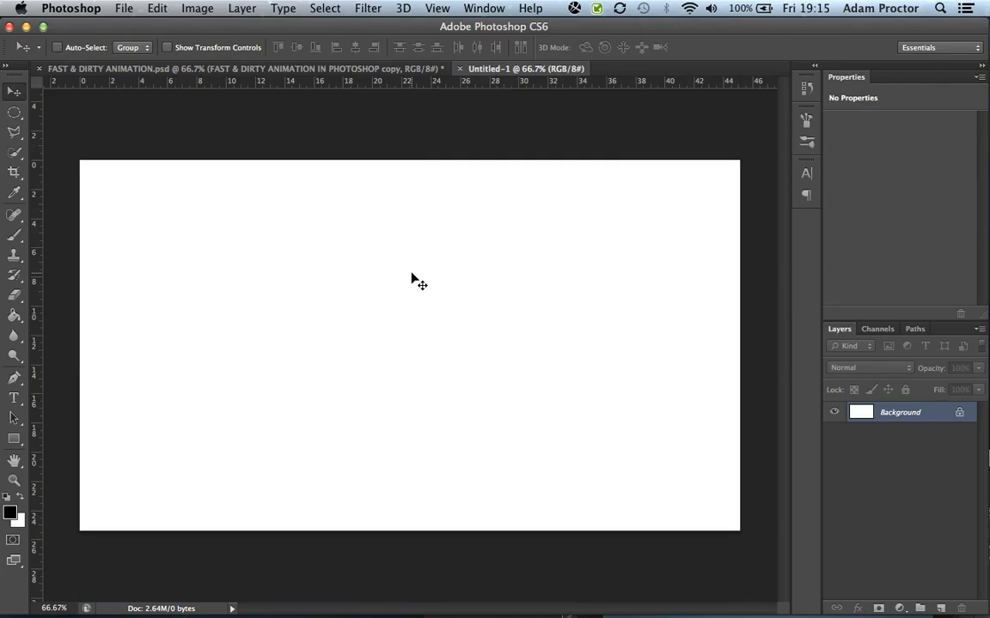
- Show the Timeline and create a video timeline for the new document
click(483, 9)
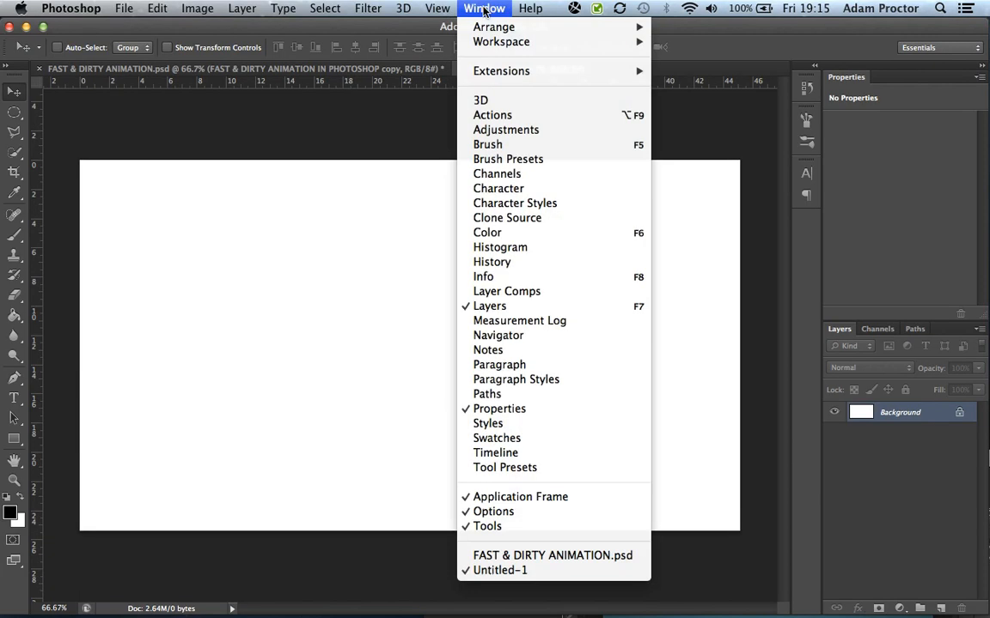
click(514, 453)
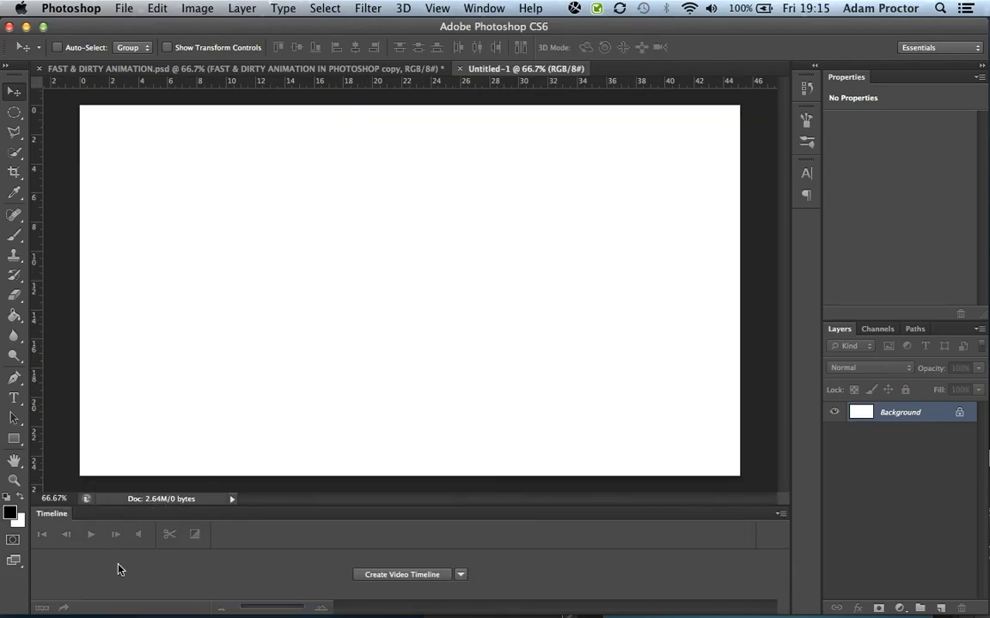
click(415, 576)
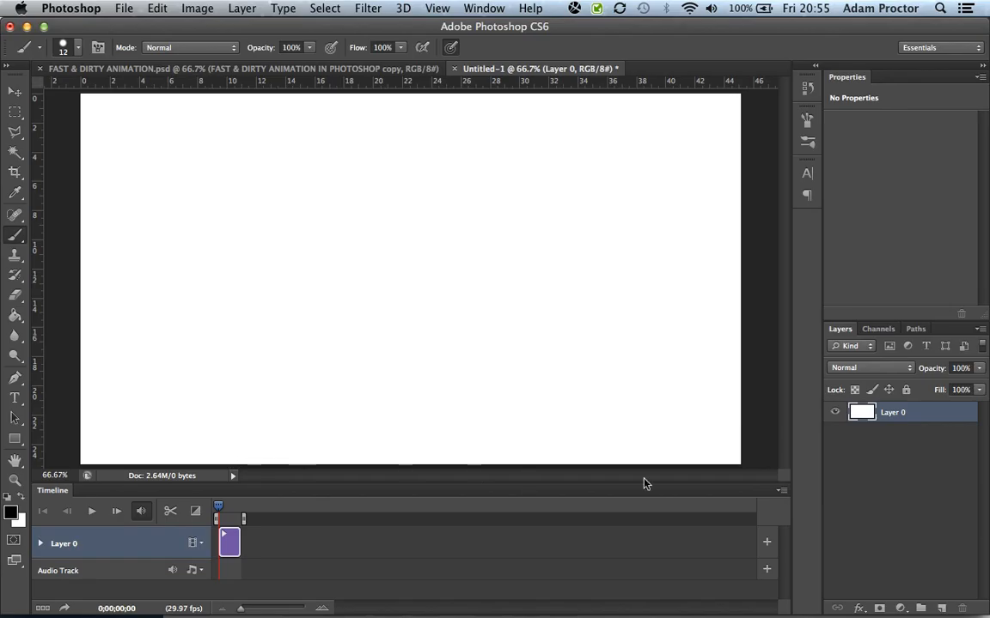
- Set the timeline frame rate to 12.5 fps
click(781, 492)
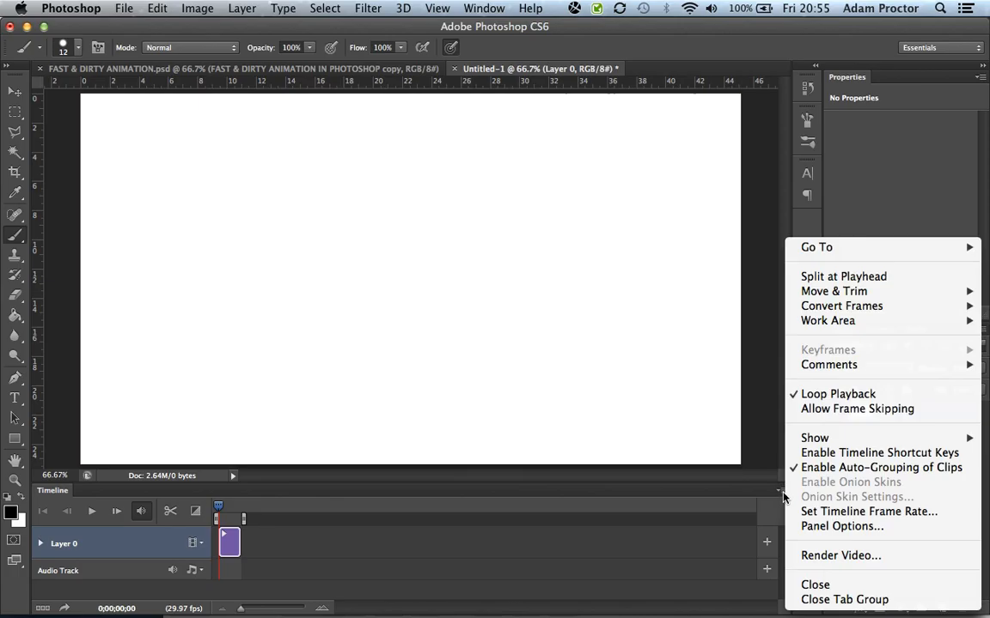
click(820, 512)
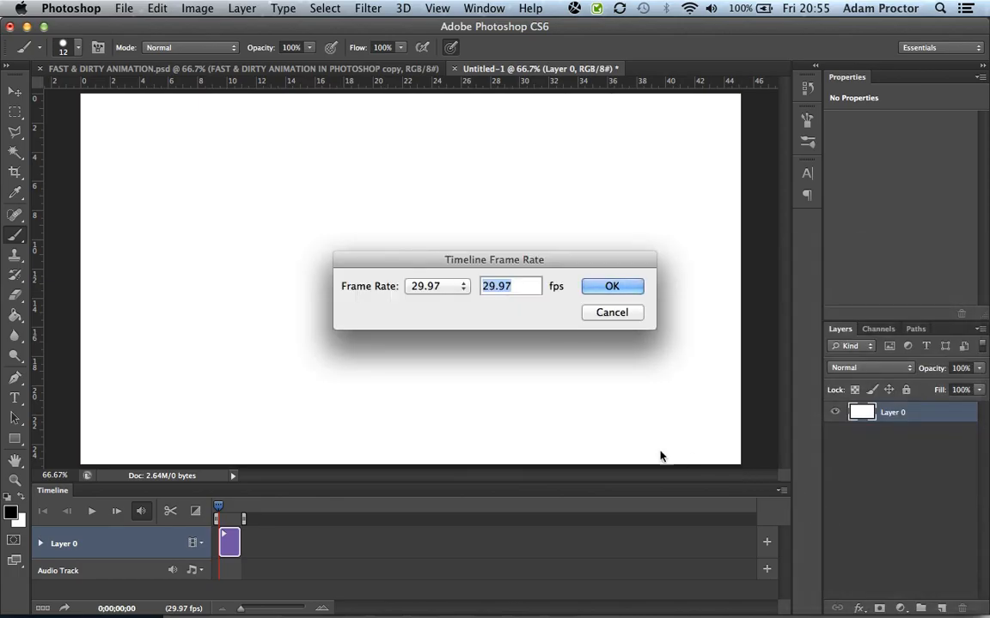
click(447, 288)
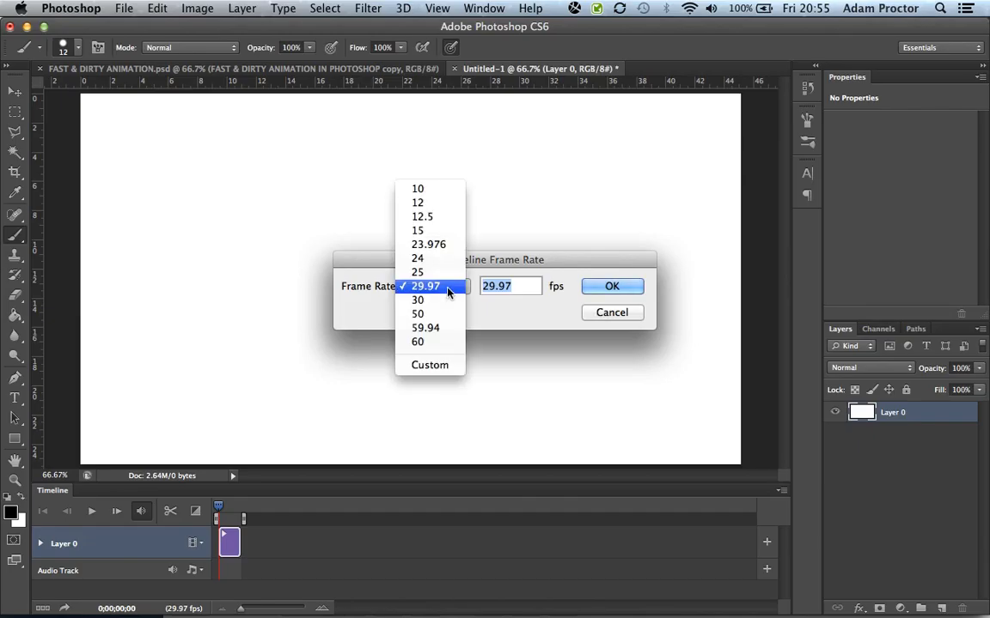
click(434, 216)
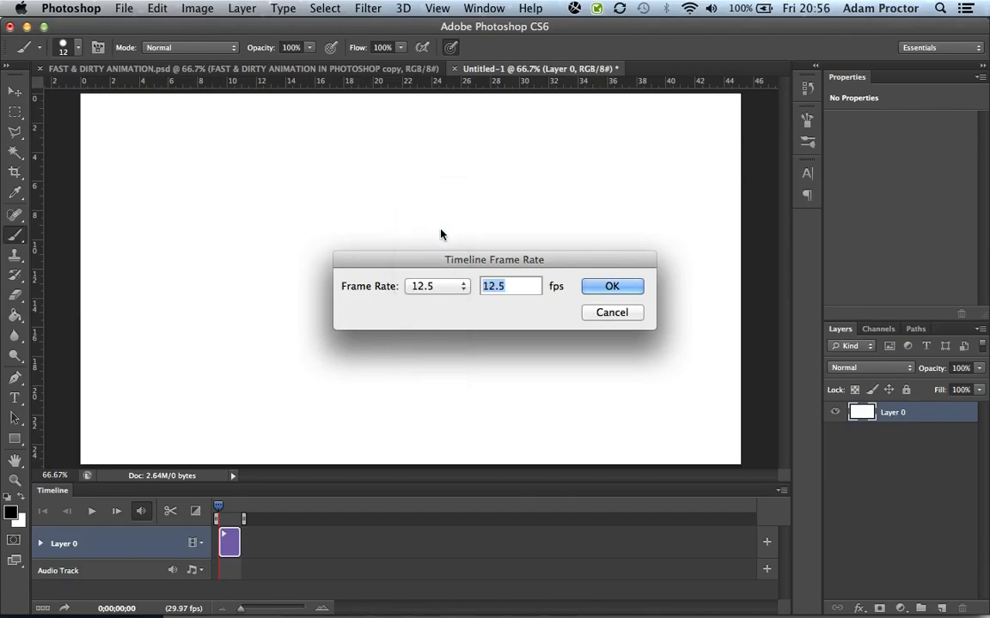
click(609, 286)
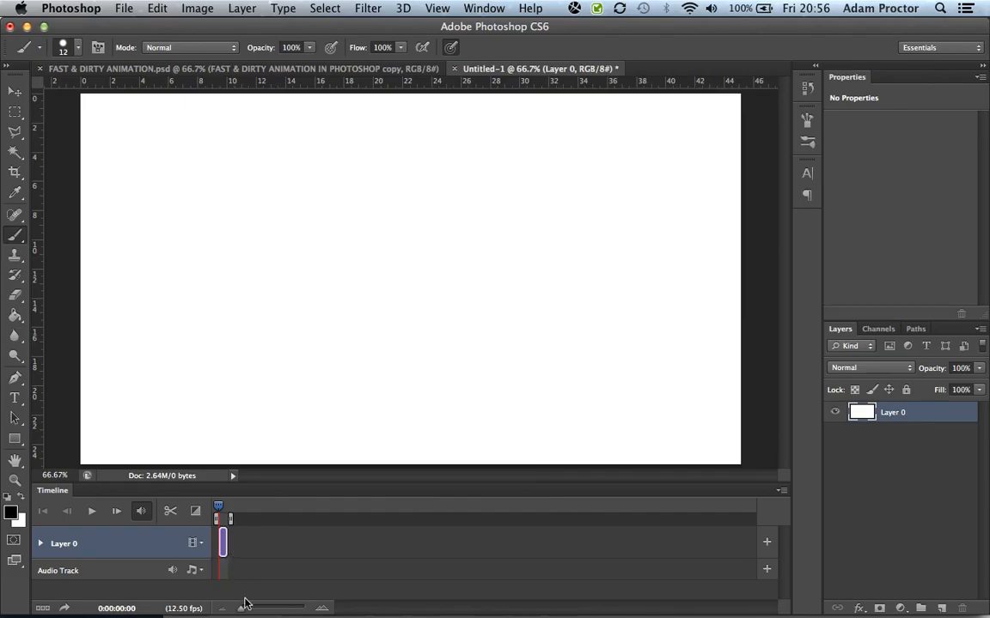
drag(241, 611, 272, 611)
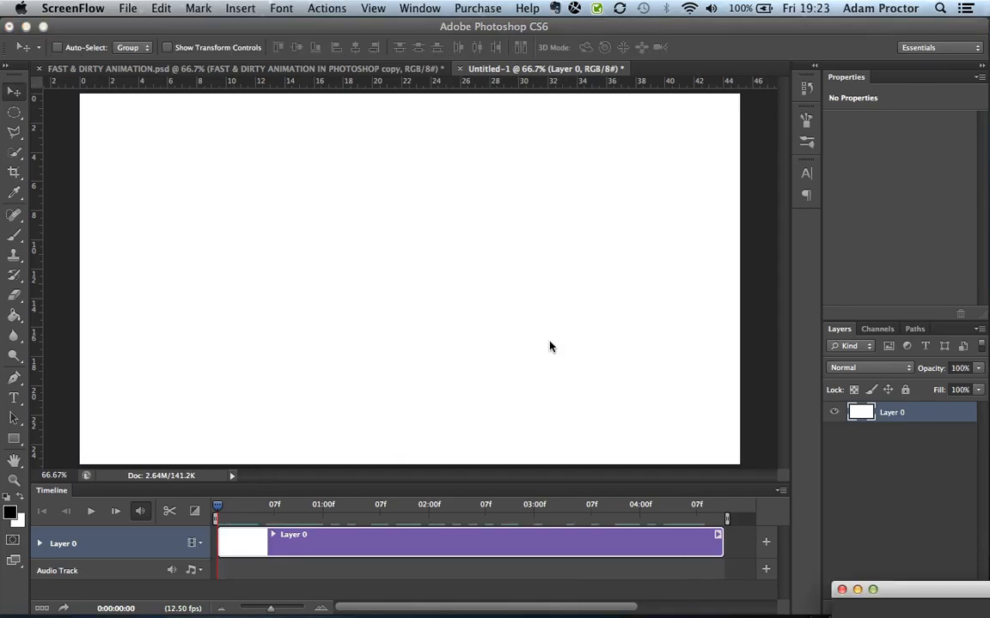
- Try painting a looping brush stroke across Layer 0 and scrub the start of the timeline
click(894, 415)
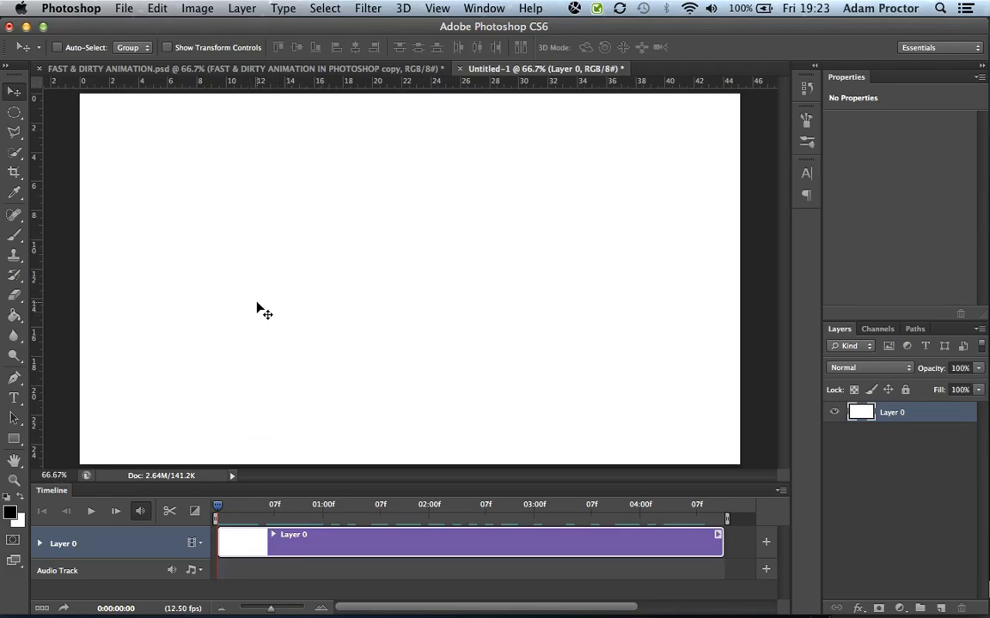
click(14, 234)
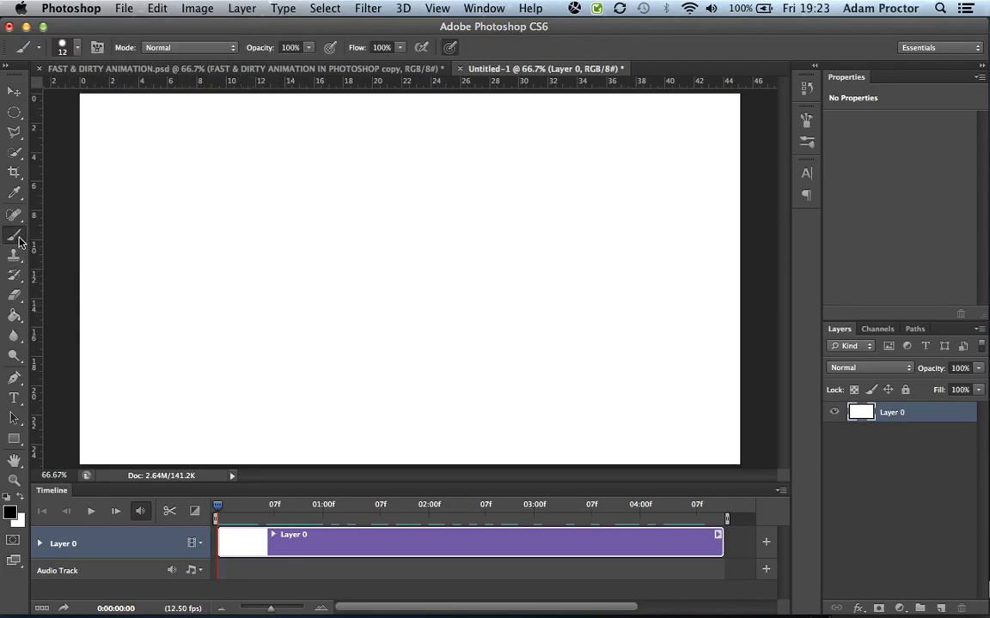
mouse_move(315, 175)
mouse_down()
mouse_move(366, 335)
mouse_move(648, 300)
mouse_up()
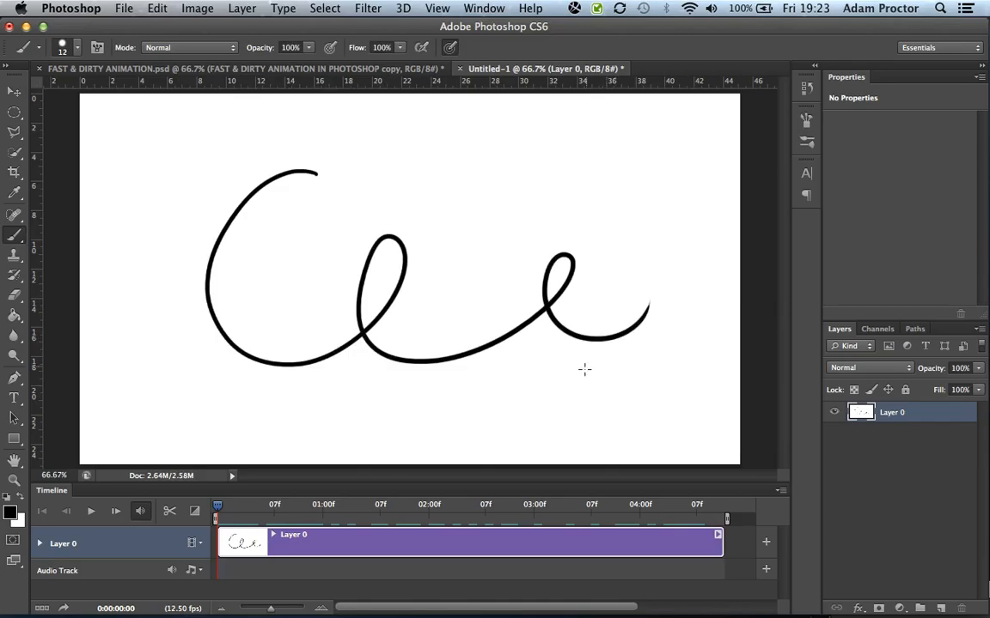
click(233, 507)
drag(233, 511, 211, 507)
click(156, 8)
click(254, 60)
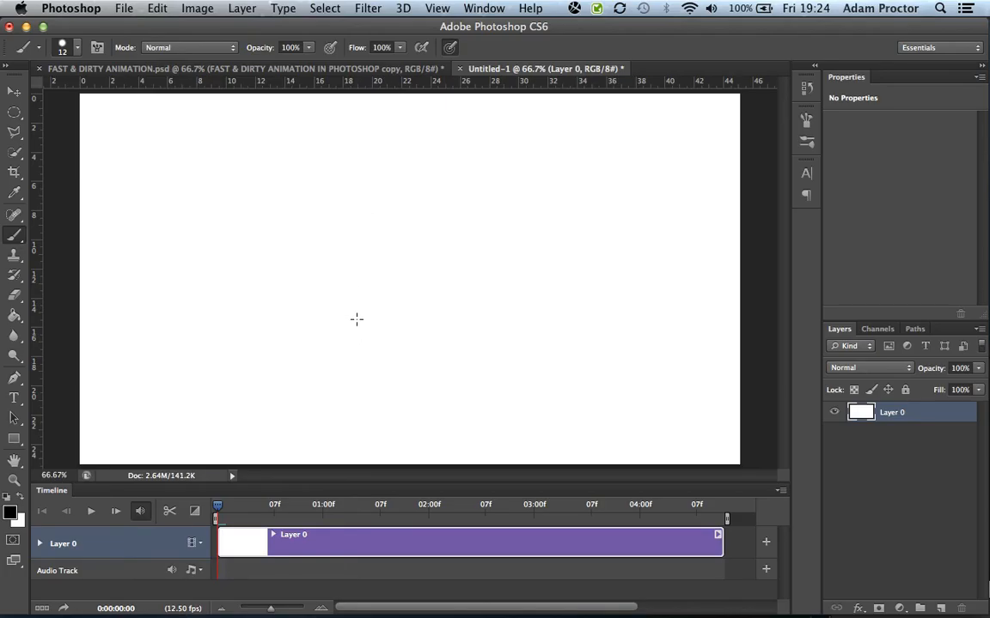
- Add a new blank layer above Layer 0 in Normal mode at 100% opacity
click(980, 328)
click(813, 172)
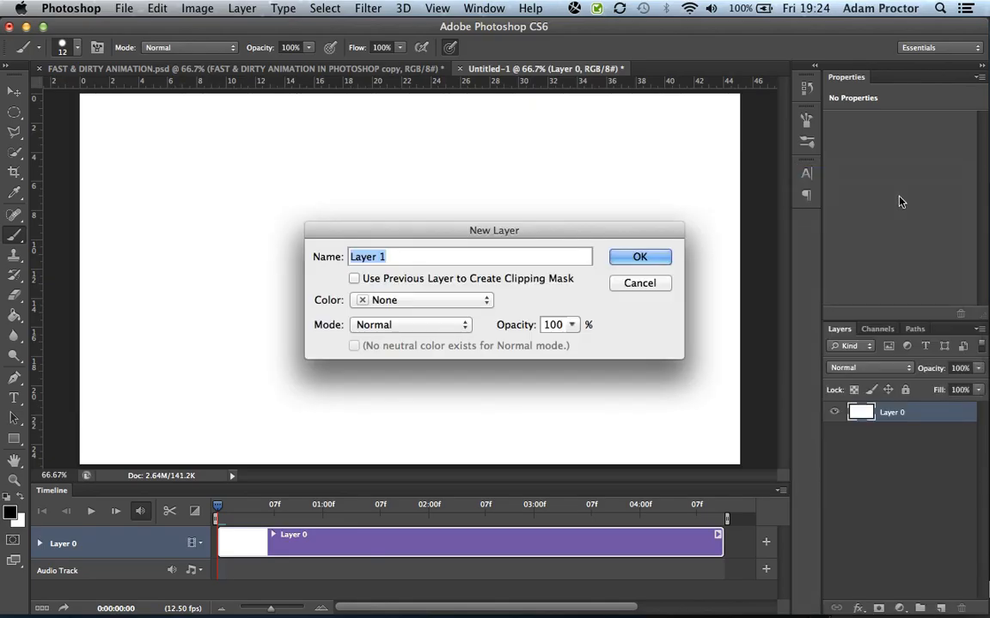
click(643, 257)
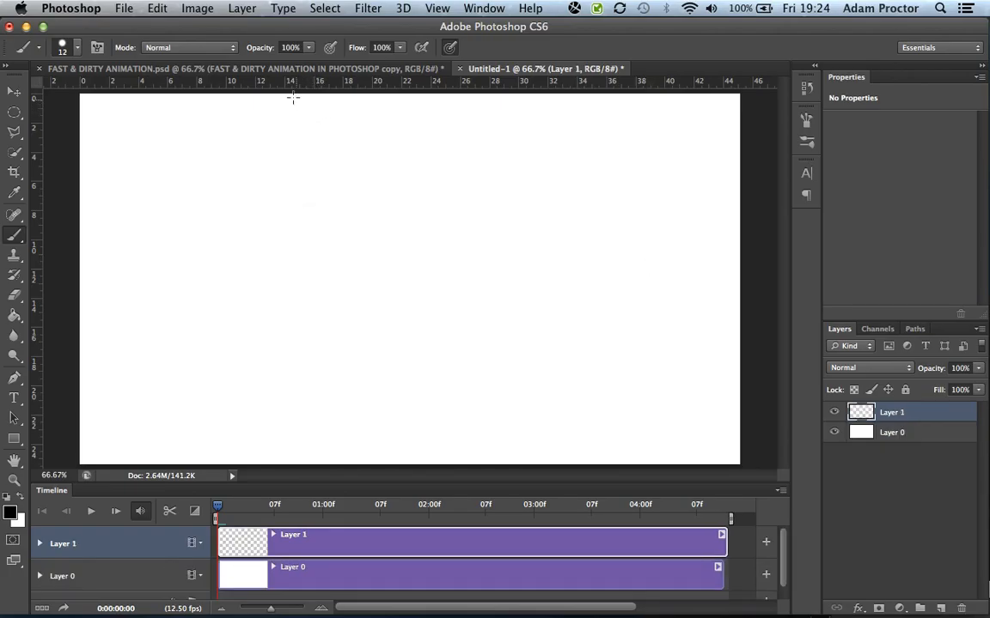
click(243, 8)
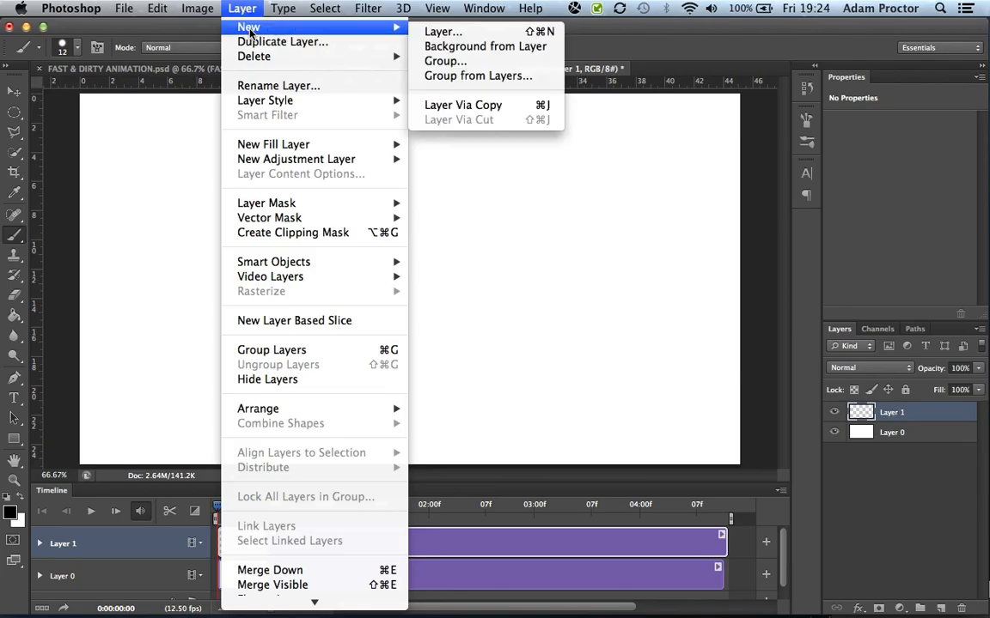
click(253, 10)
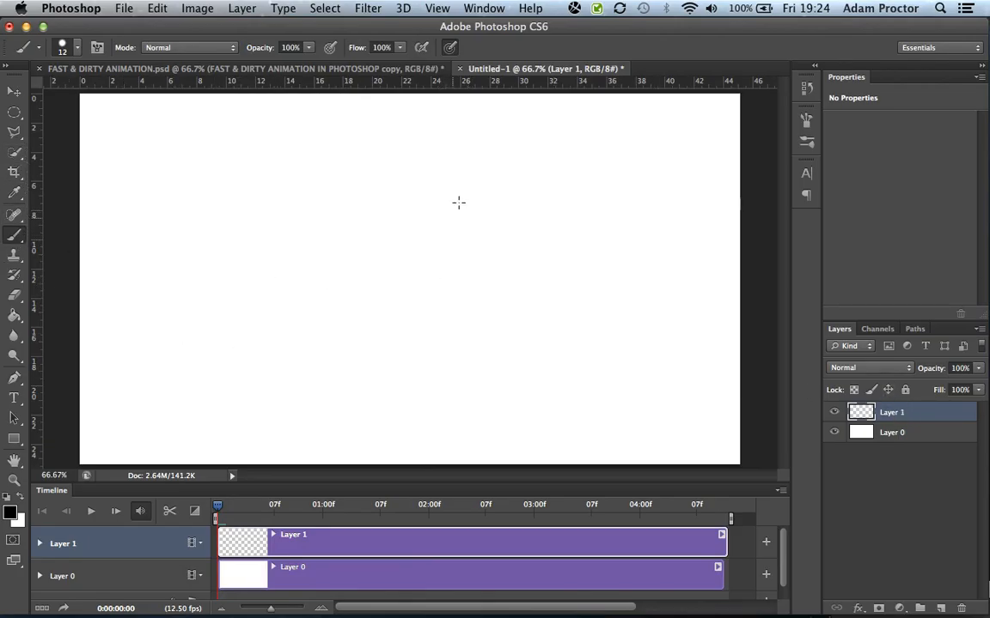
- Paint a slanted four-sided outline and a wavy line running into it on the new layer in black
drag(460, 162, 405, 347)
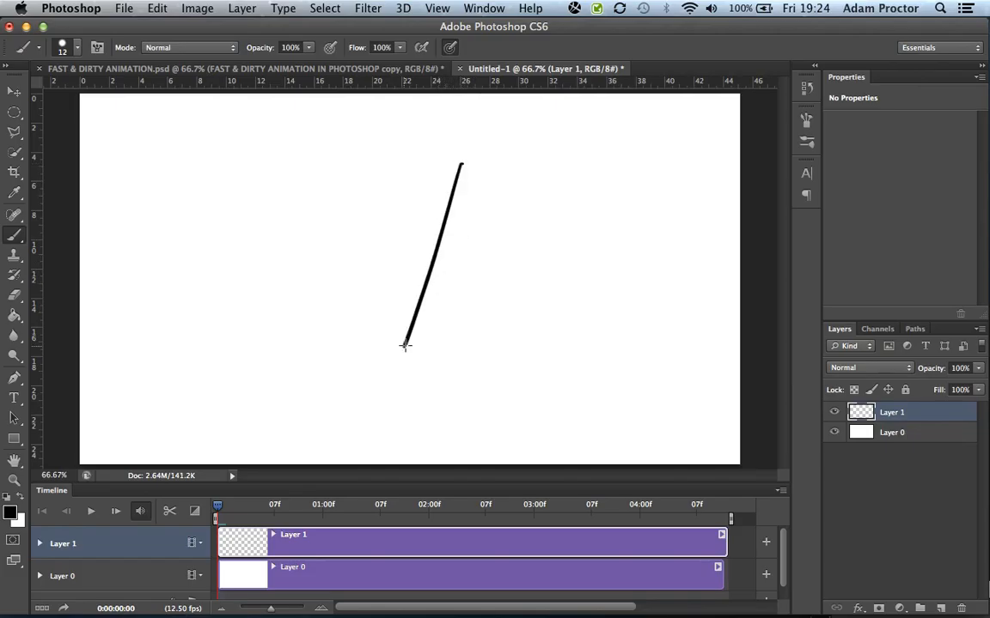
mouse_move(458, 163)
mouse_down()
mouse_move(584, 189)
mouse_move(562, 350)
mouse_up()
mouse_move(403, 348)
mouse_down()
mouse_move(553, 360)
mouse_move(555, 370)
mouse_up()
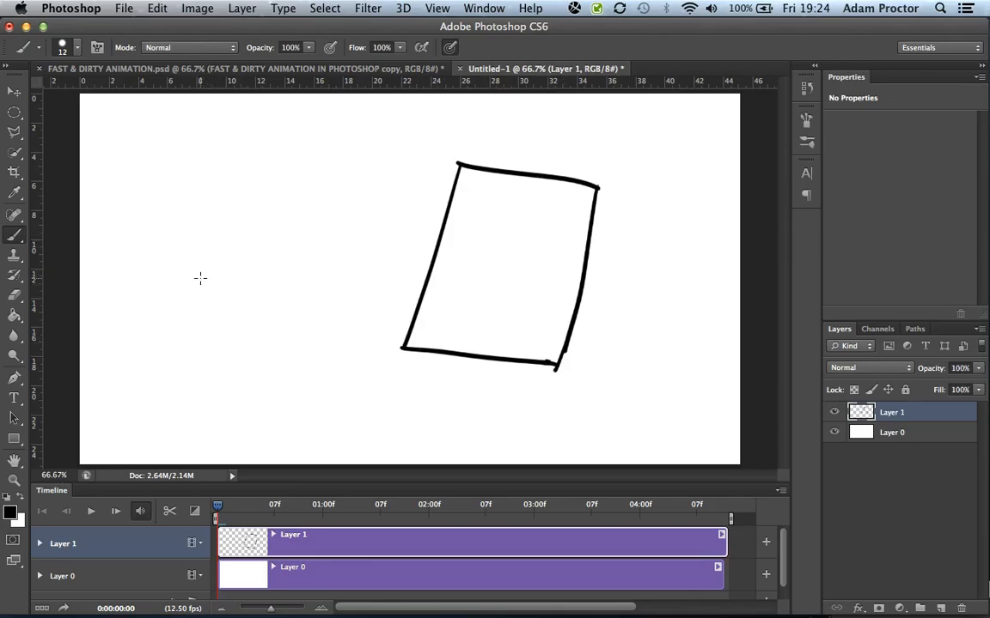
mouse_move(176, 279)
mouse_down()
mouse_move(238, 181)
mouse_move(351, 308)
mouse_move(547, 320)
mouse_up()
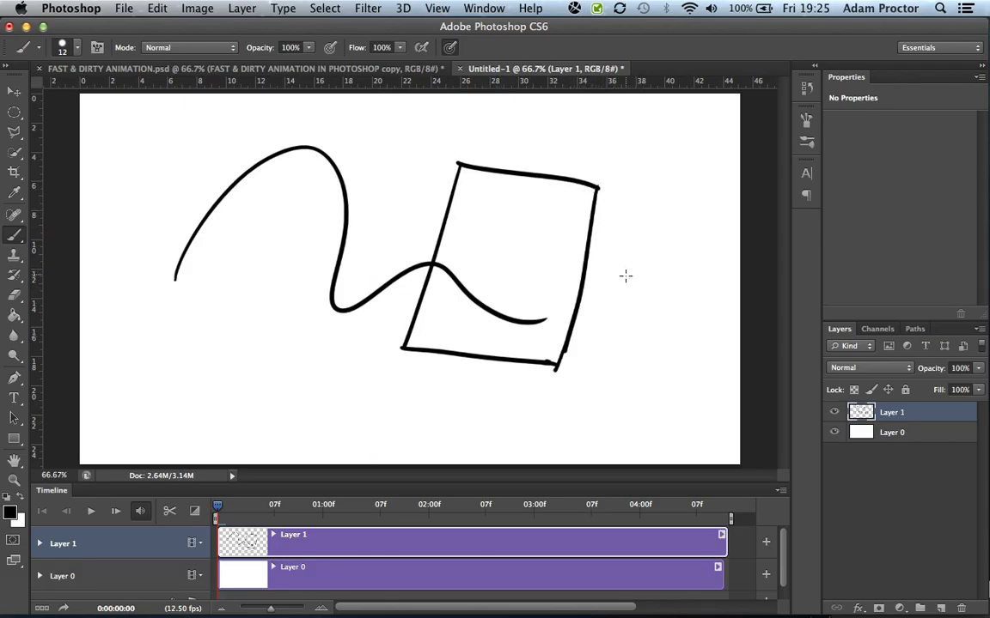
- Lower the opacity of Layer 1 to 15% to fade the drawing into a guide
click(977, 368)
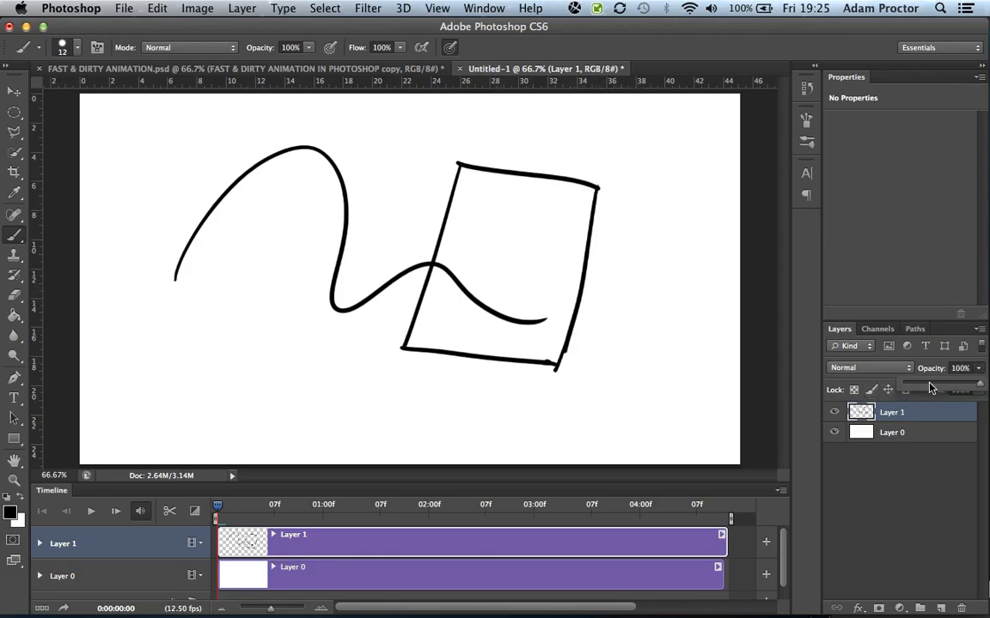
drag(919, 386, 917, 388)
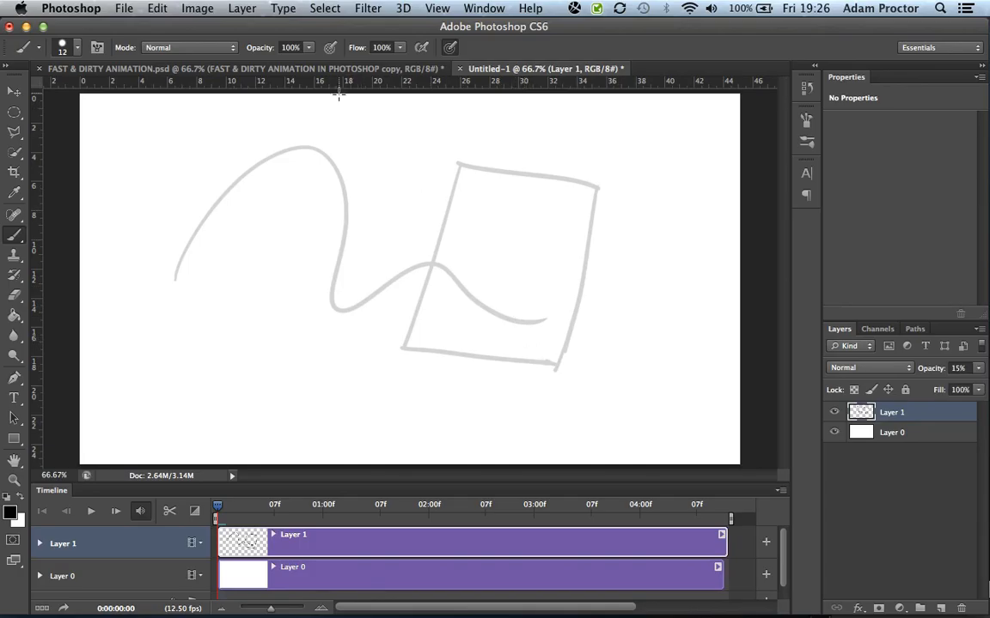
- Add a blank video layer above Layer 1 and rename it ANIMATION LAYER 01
click(243, 9)
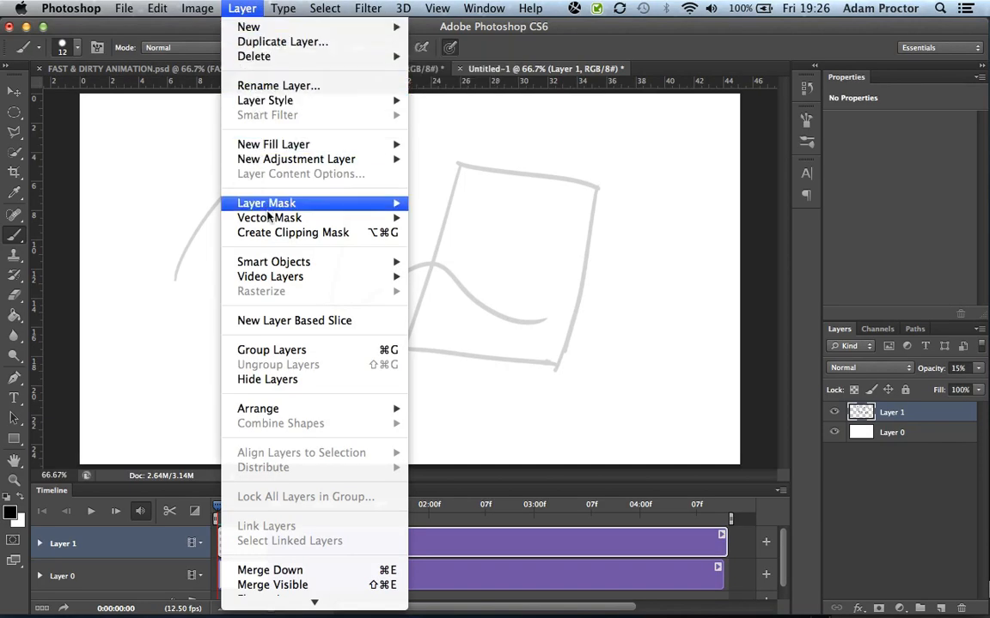
mouse_move(270, 279)
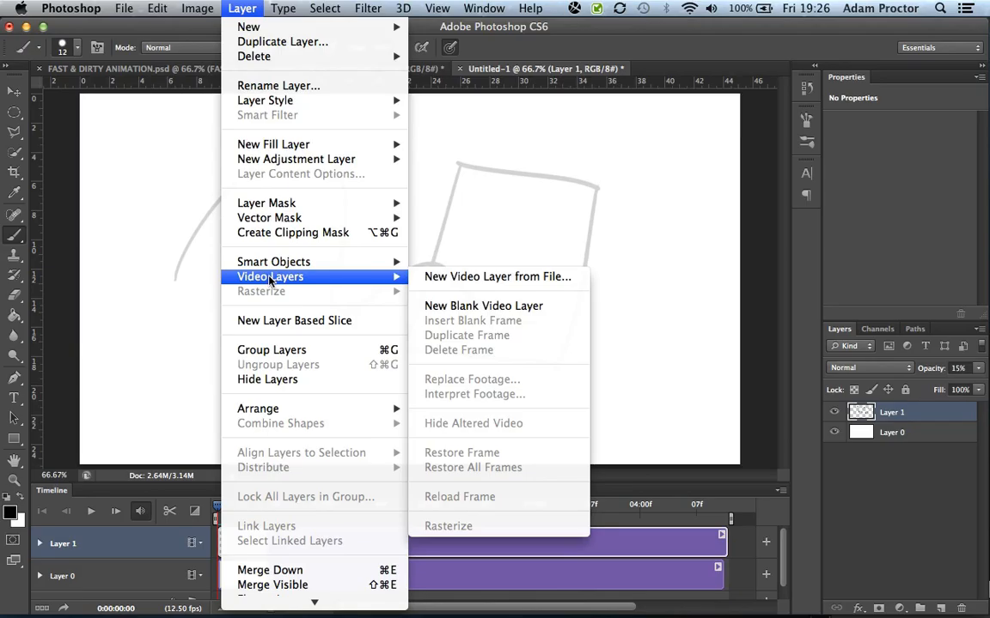
click(487, 307)
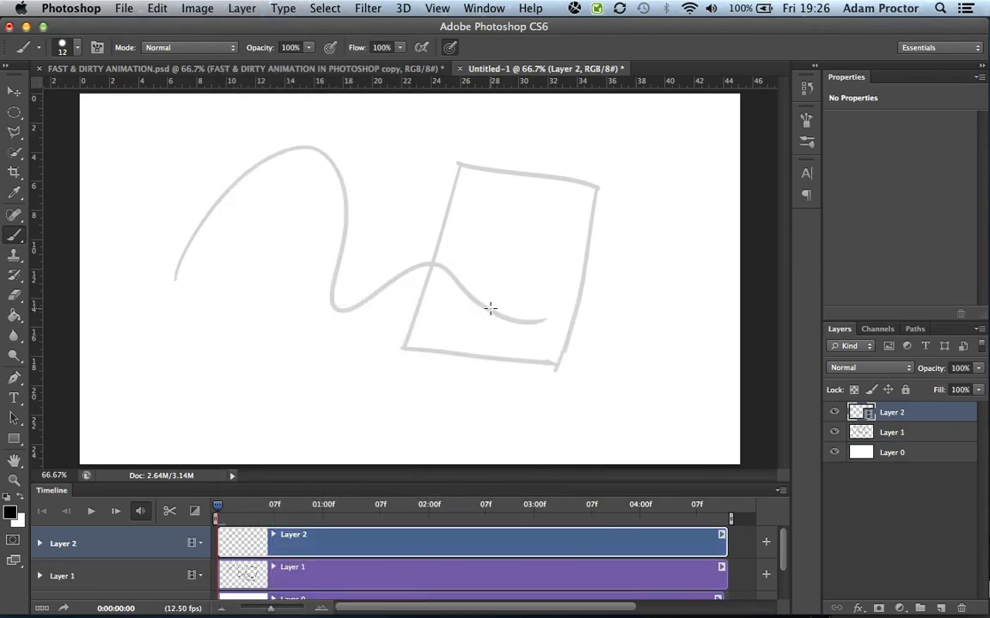
double_click(893, 414)
text(ANIMATION LAYER 01)
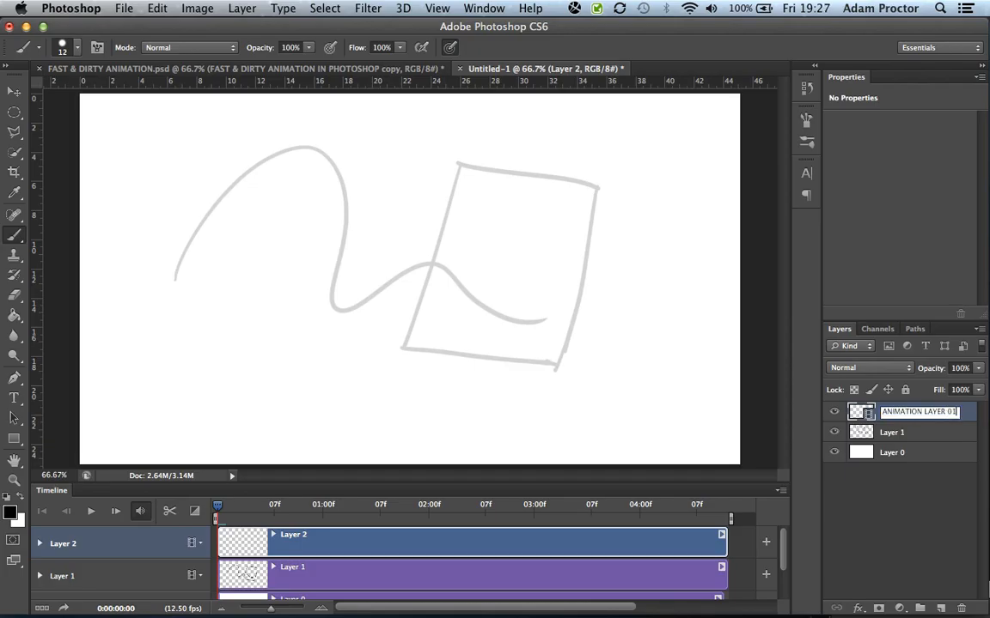
key(Return)
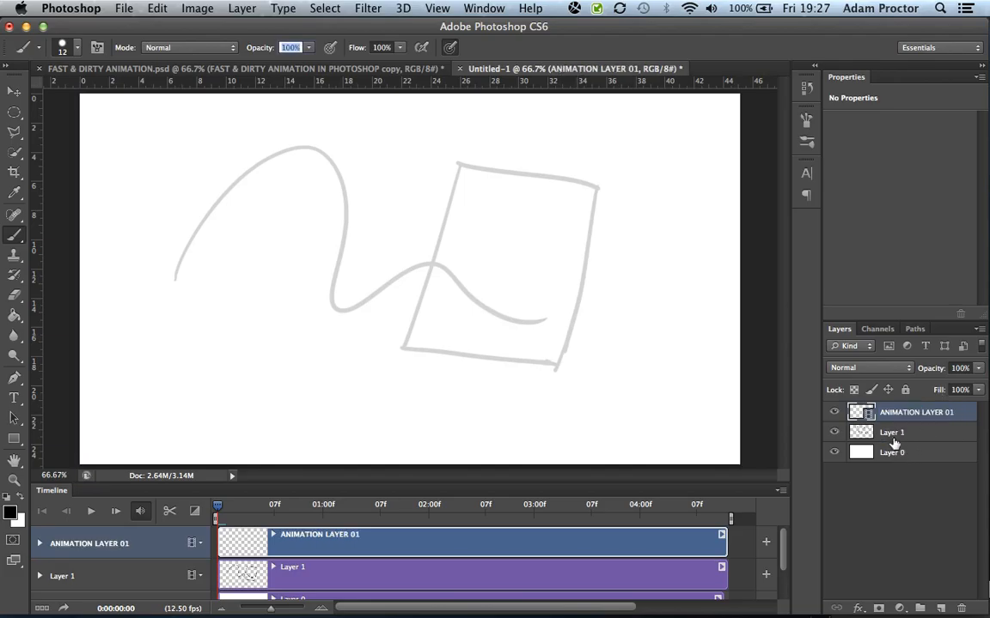
- Rename Layer 1, the faded drawing, as GUIDE LAYER
double_click(891, 432)
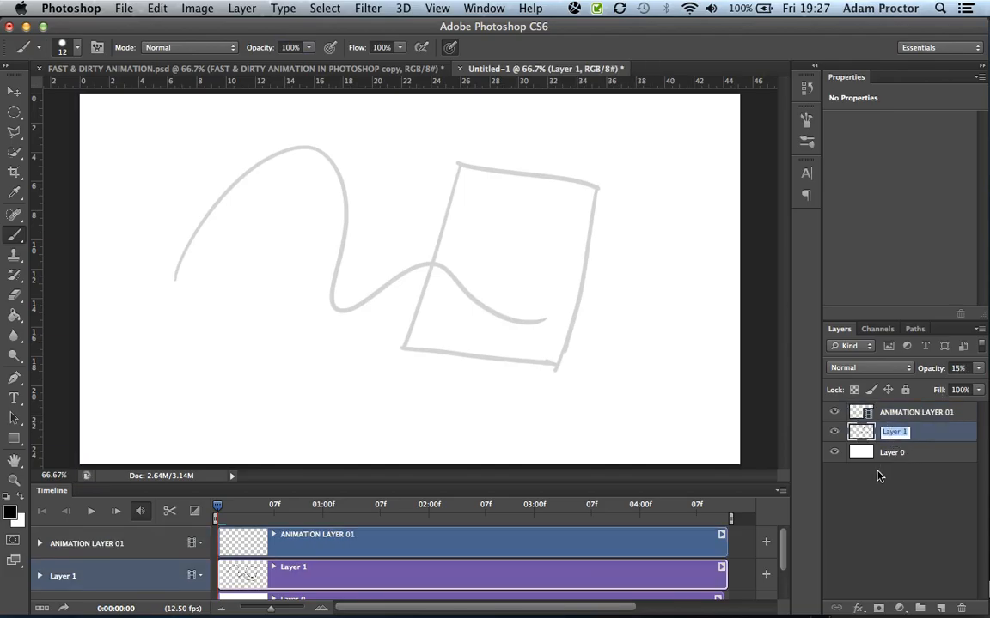
text(C)
text(UIDE LAYER)
key(Return)
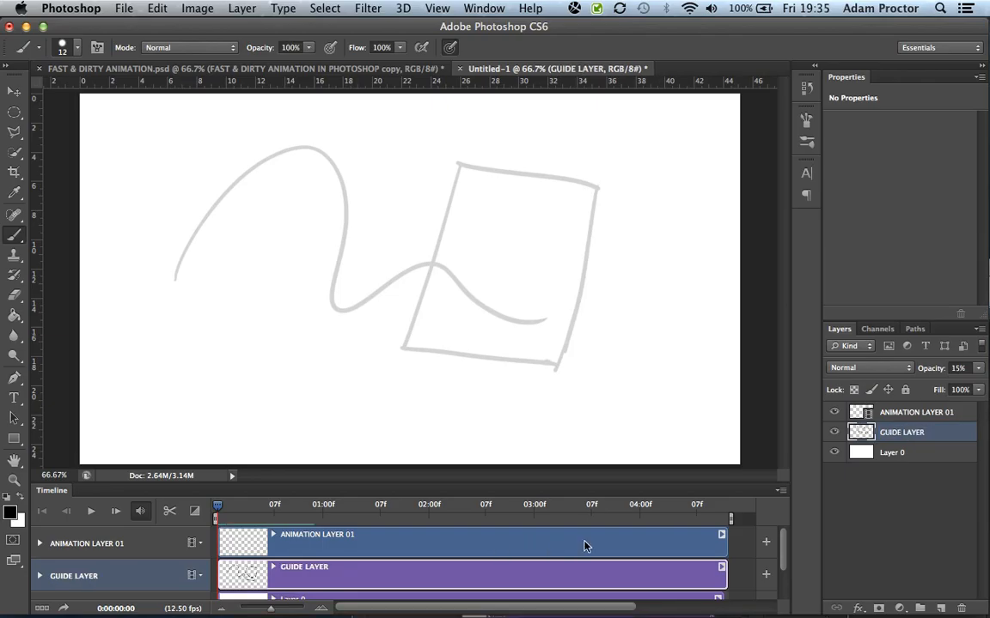
- Enable timeline shortcut keys and onion skins for the video timeline
click(780, 493)
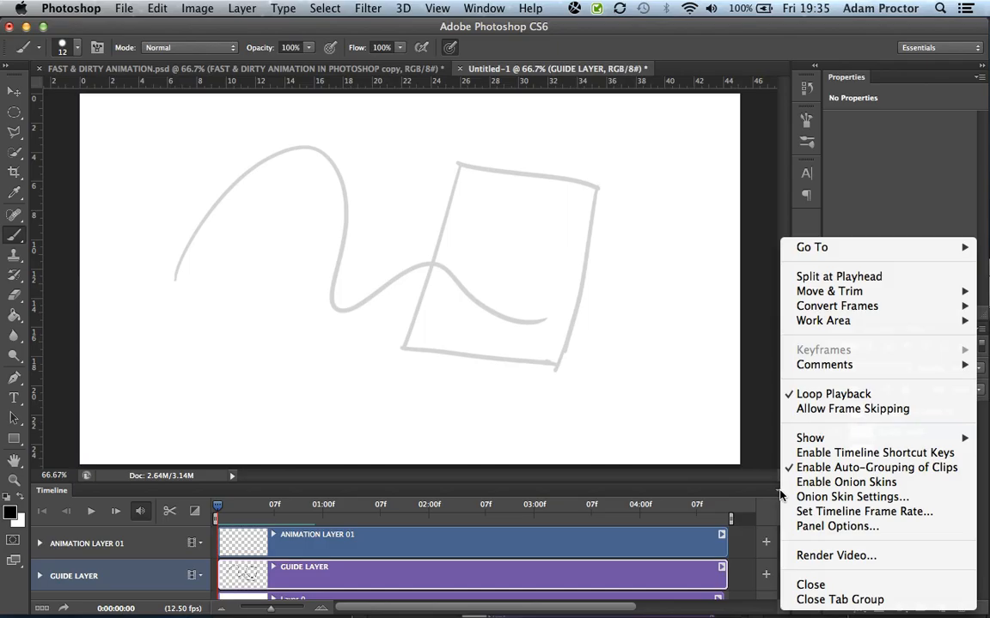
click(814, 455)
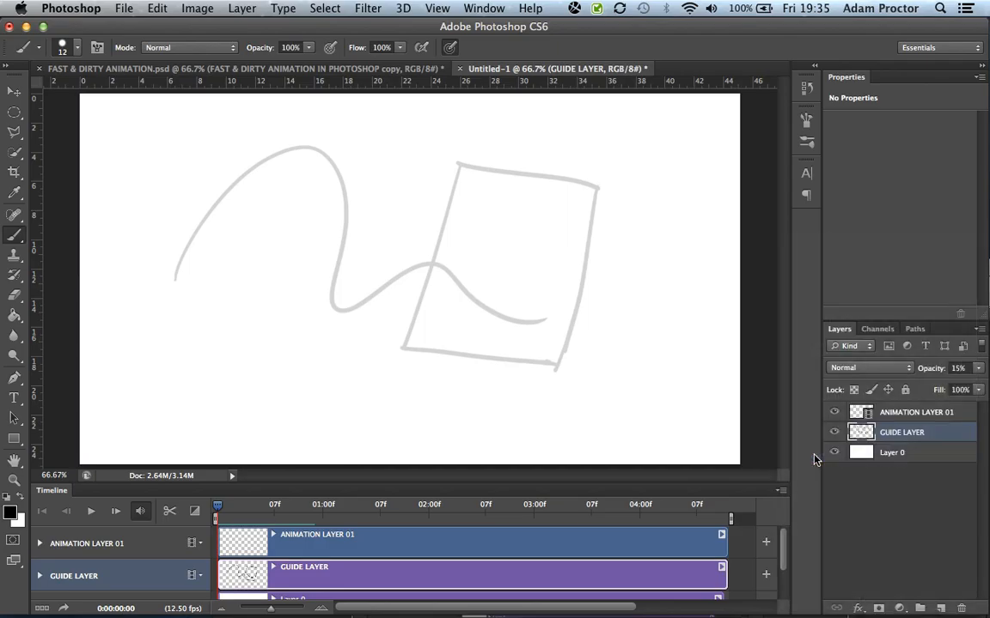
click(776, 494)
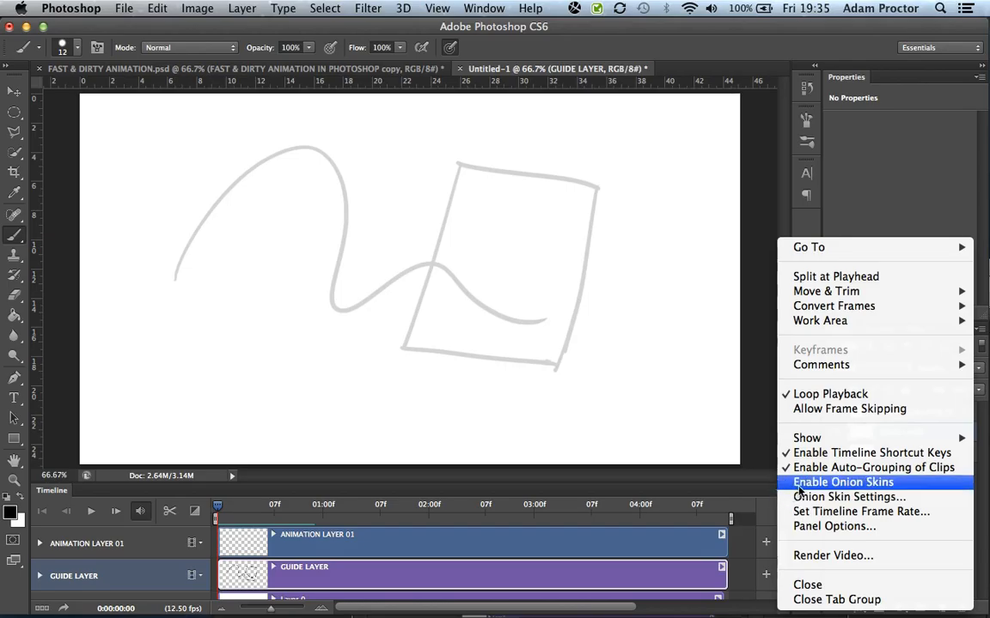
click(857, 484)
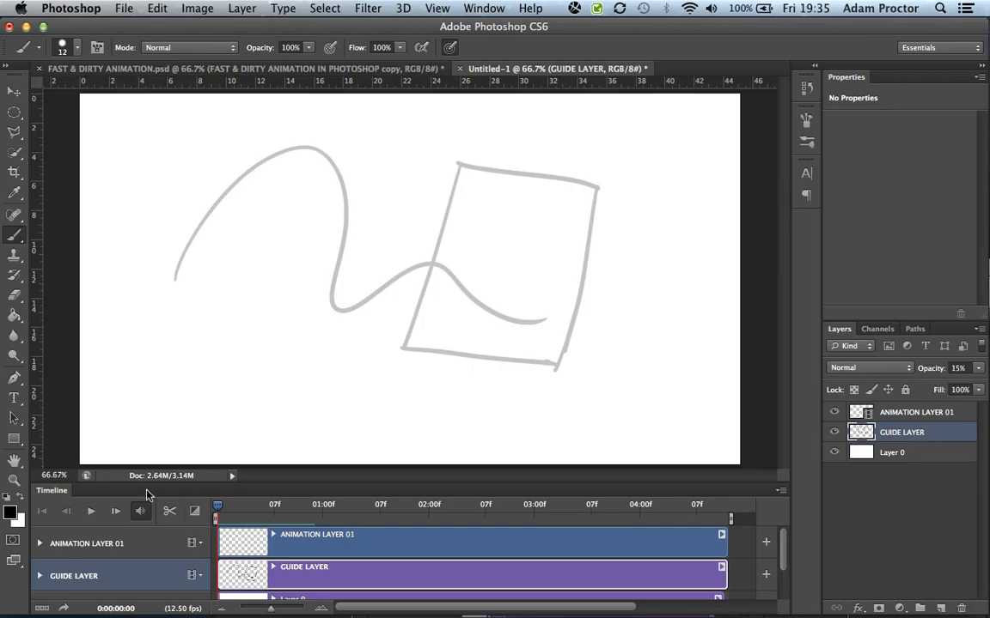
- Make ANIMATION LAYER 01 active with the Brush tool and set the foreground colour to red d91414
click(150, 551)
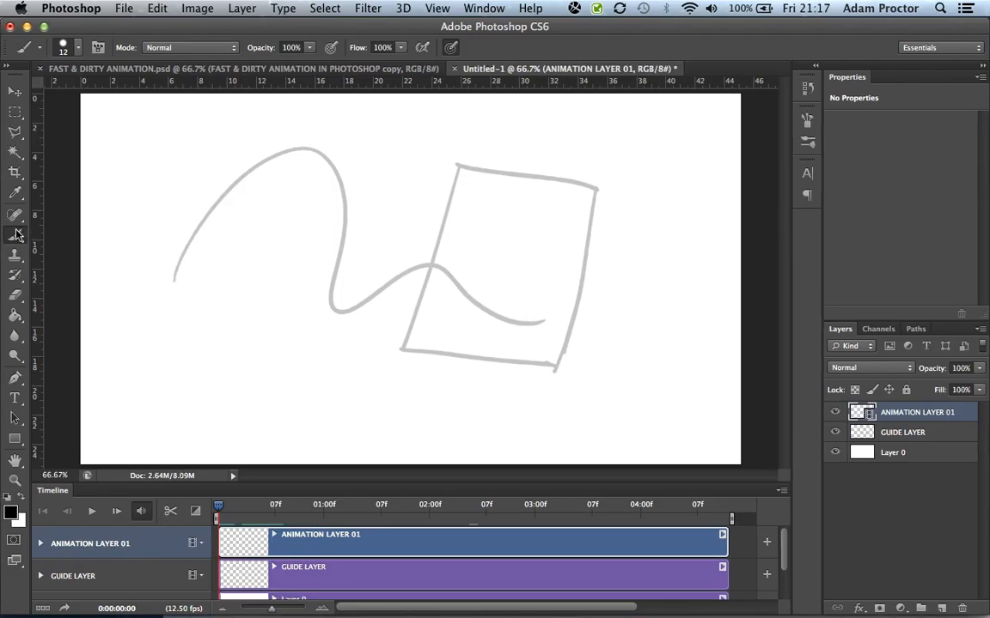
click(15, 233)
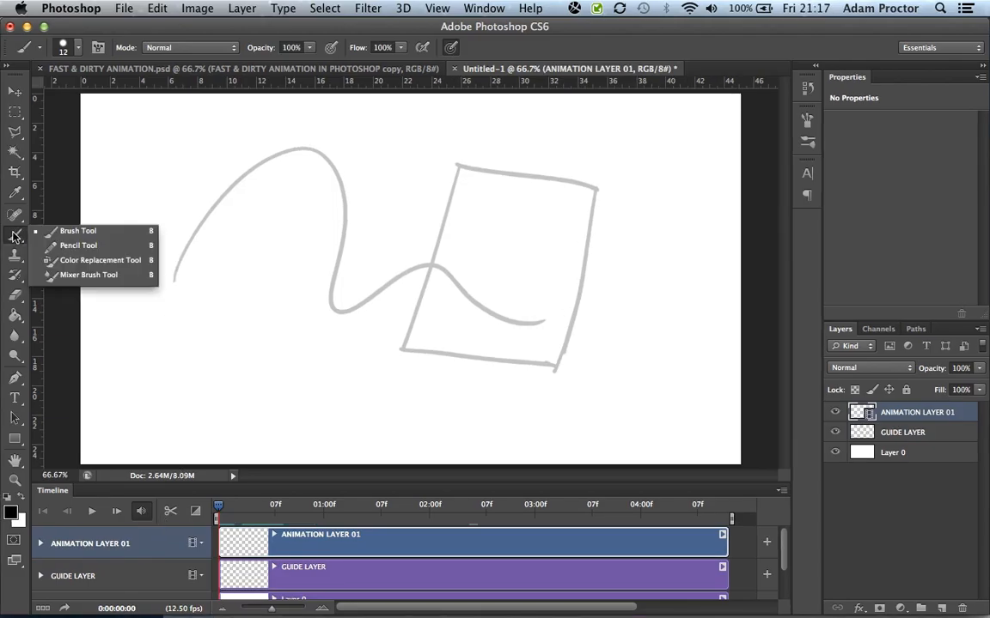
click(63, 232)
click(11, 511)
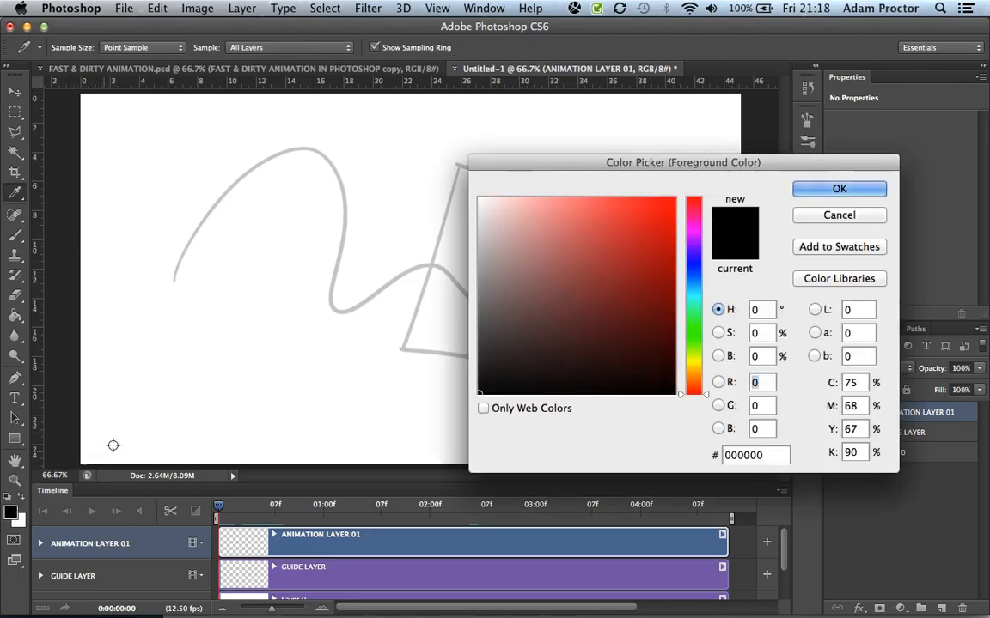
click(656, 227)
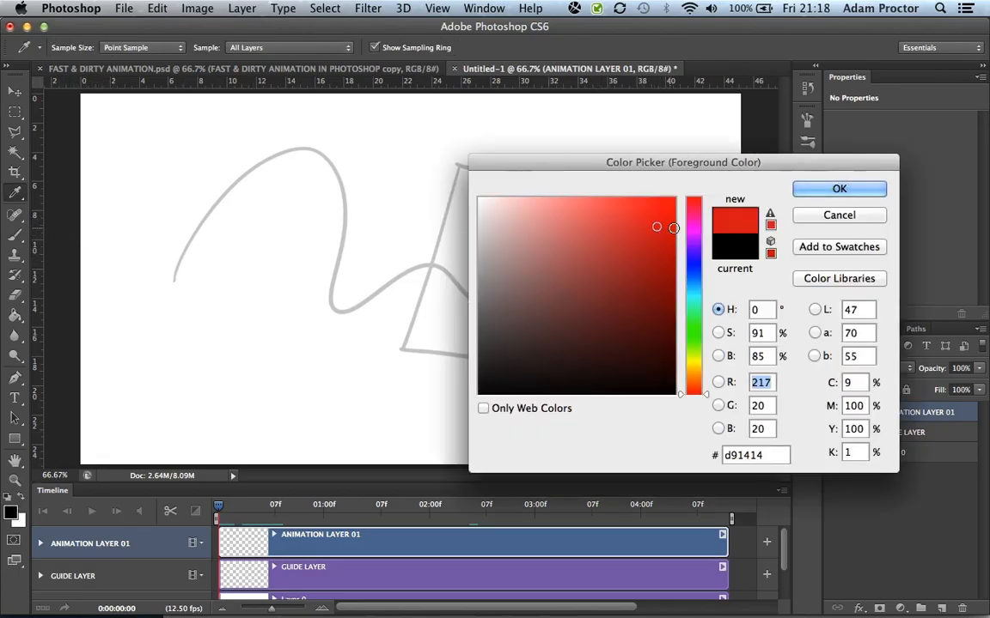
click(827, 190)
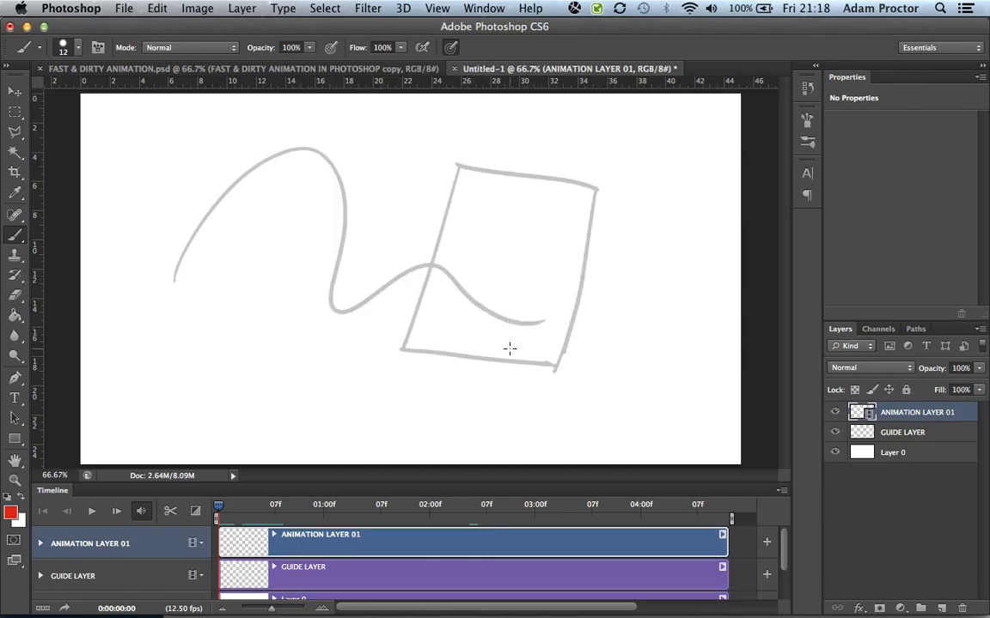
- Paint a red dot frame by frame through frame 3, advancing it along the start of the wavy guide line
mouse_move(219, 504)
mouse_down()
mouse_move(295, 506)
mouse_move(200, 504)
mouse_up()
key(Right)
click(176, 272)
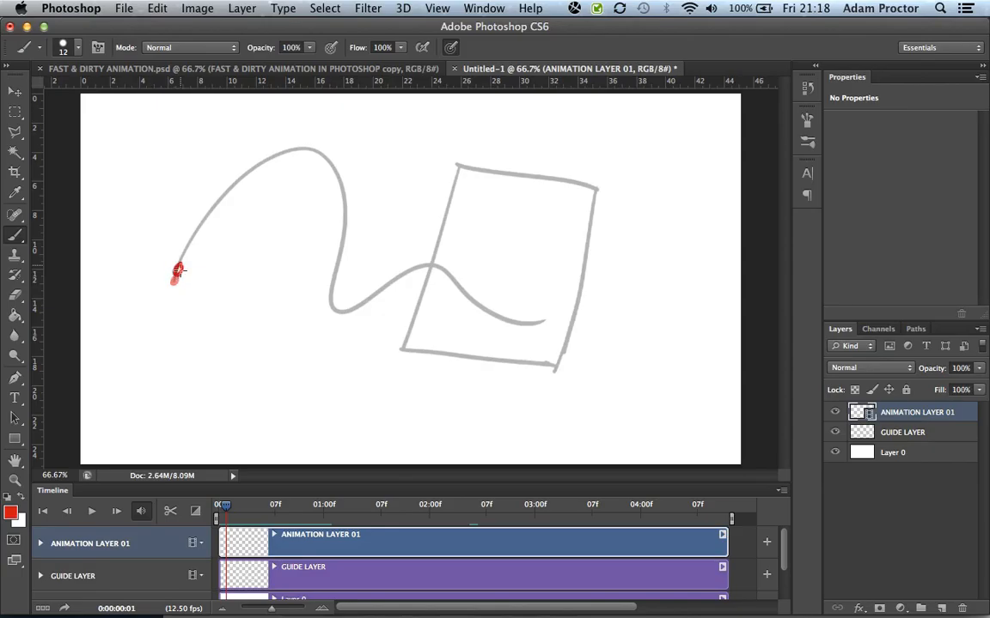
key(Right)
click(182, 255)
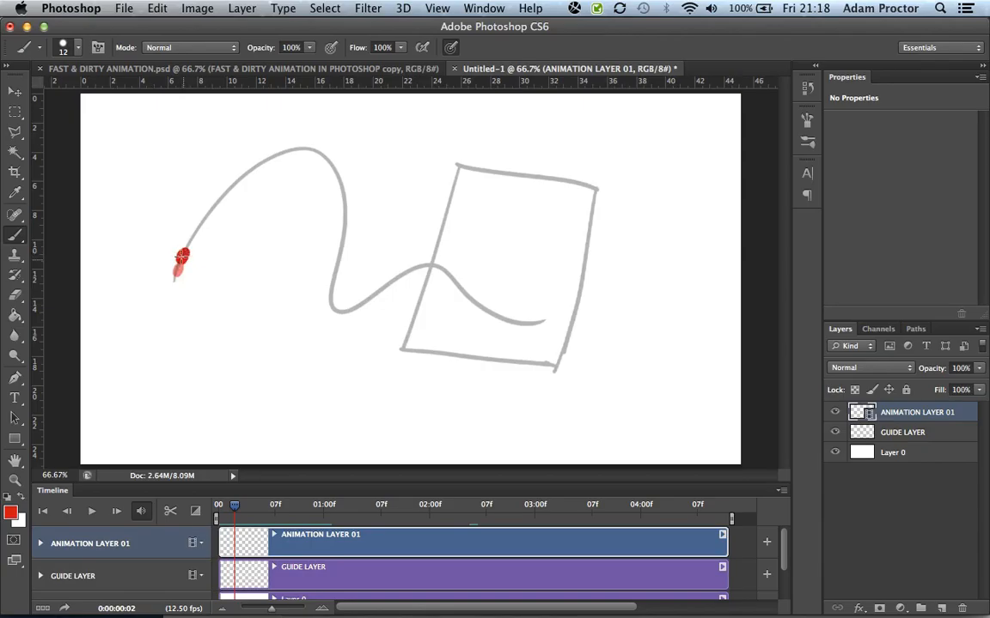
key(Right)
click(188, 245)
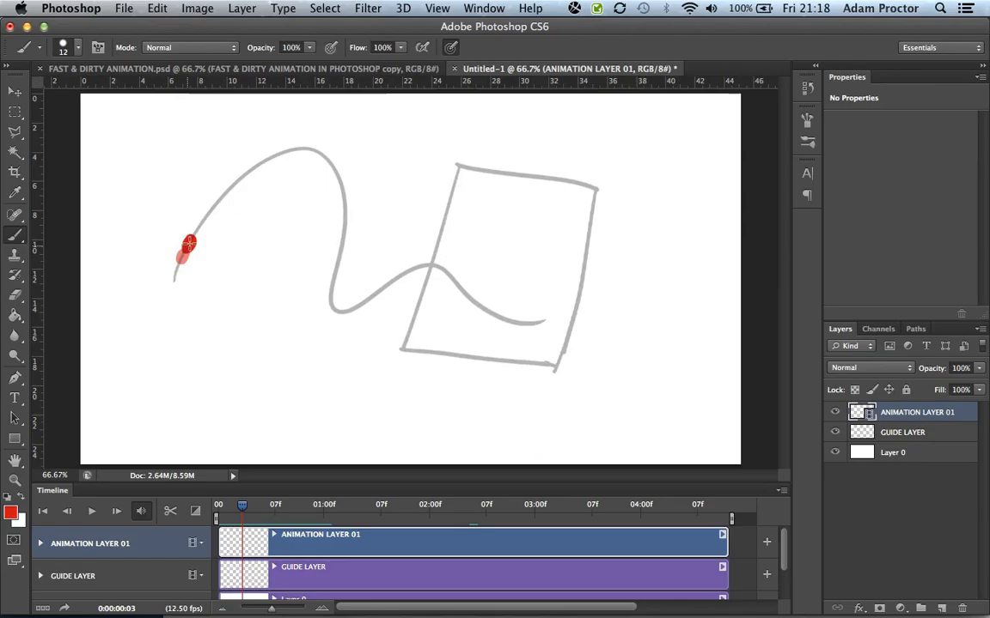
- Step back and forth through the first frames to check the red dot's movement with onion skins
key(Left)
key(Left)
key(Left)
key(Right)
key(Right)
key(Right)
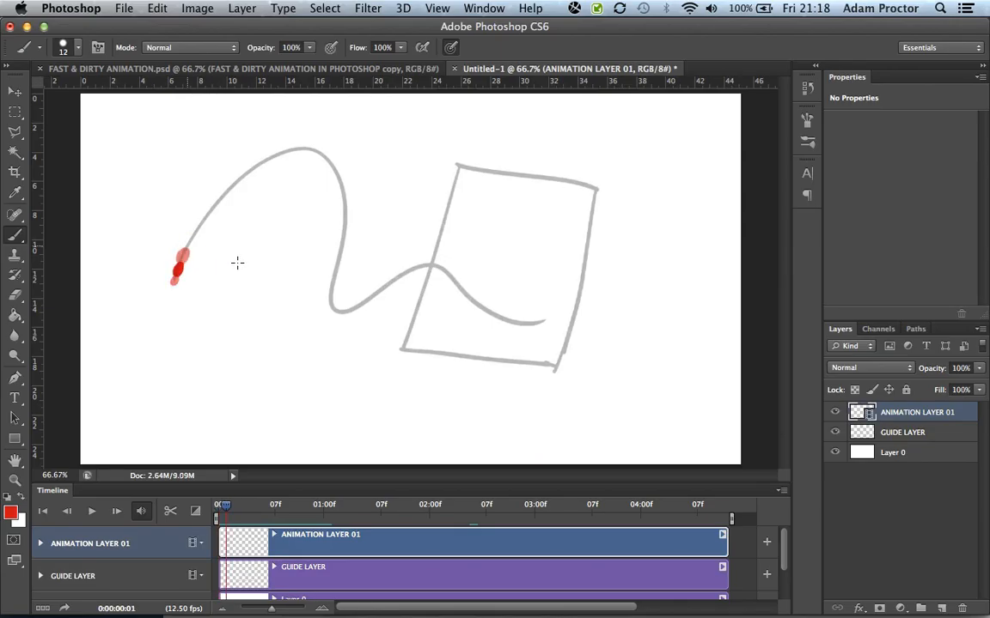
- Paint the red dot on frames 4 to 8, moving it up the guide line to its first peak with wider spacing
key(Right)
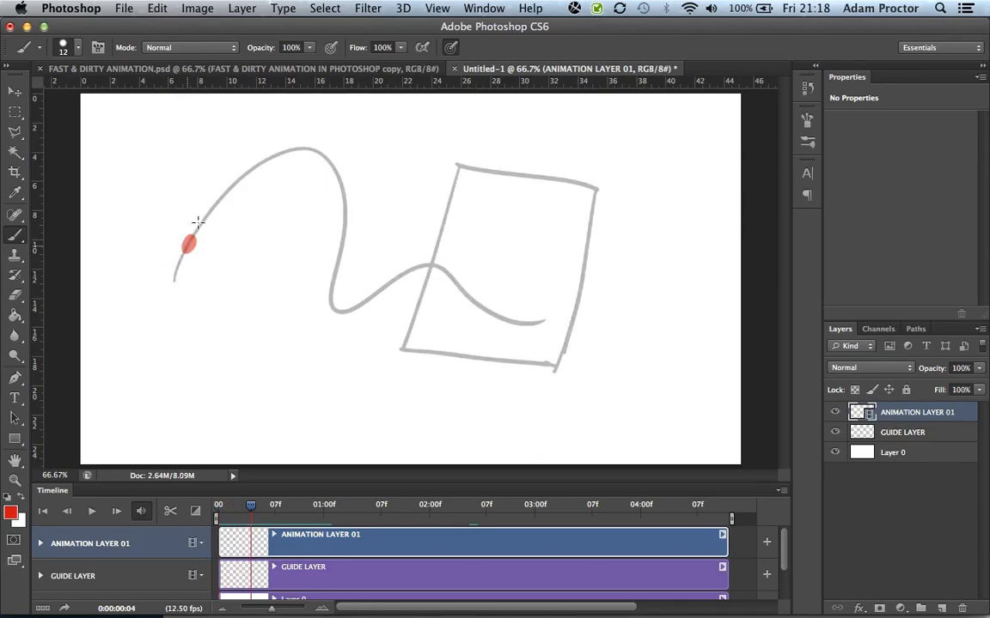
drag(197, 222, 199, 225)
key(Right)
mouse_move(218, 194)
mouse_down()
mouse_move(251, 168)
mouse_move(239, 182)
mouse_move(240, 163)
mouse_move(242, 183)
mouse_move(282, 143)
mouse_move(266, 156)
mouse_move(315, 148)
mouse_up()
key(Right)
key(Right)
key(Right)
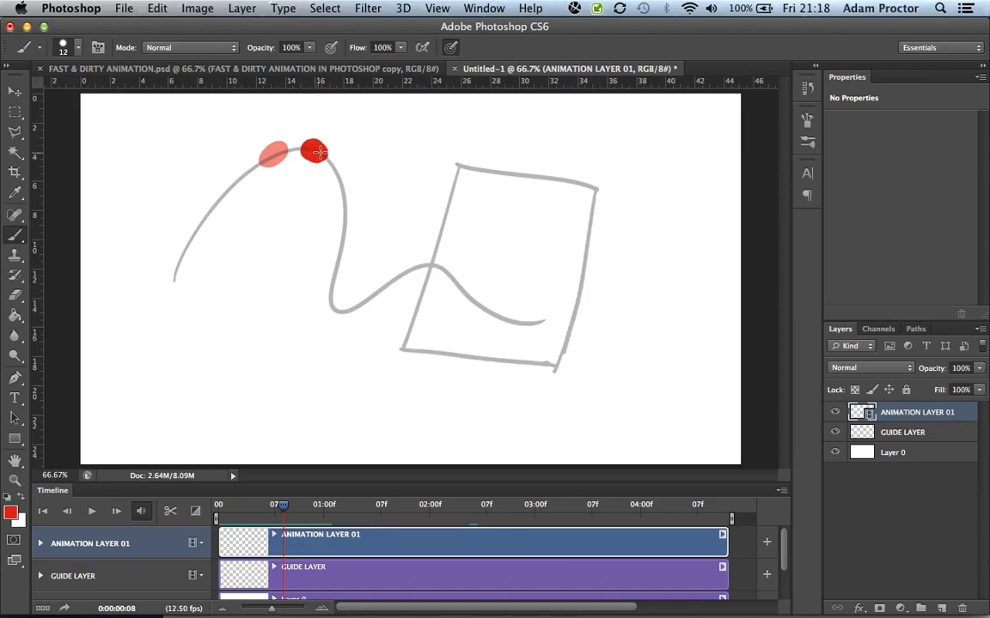
- Paint the red dot on frames 9 to 11 down the steep side of the curve and undo the last stroke
key(Right)
mouse_move(334, 172)
mouse_down()
mouse_move(346, 225)
mouse_move(344, 213)
mouse_move(337, 262)
mouse_up()
key(Right)
key(Right)
click(157, 9)
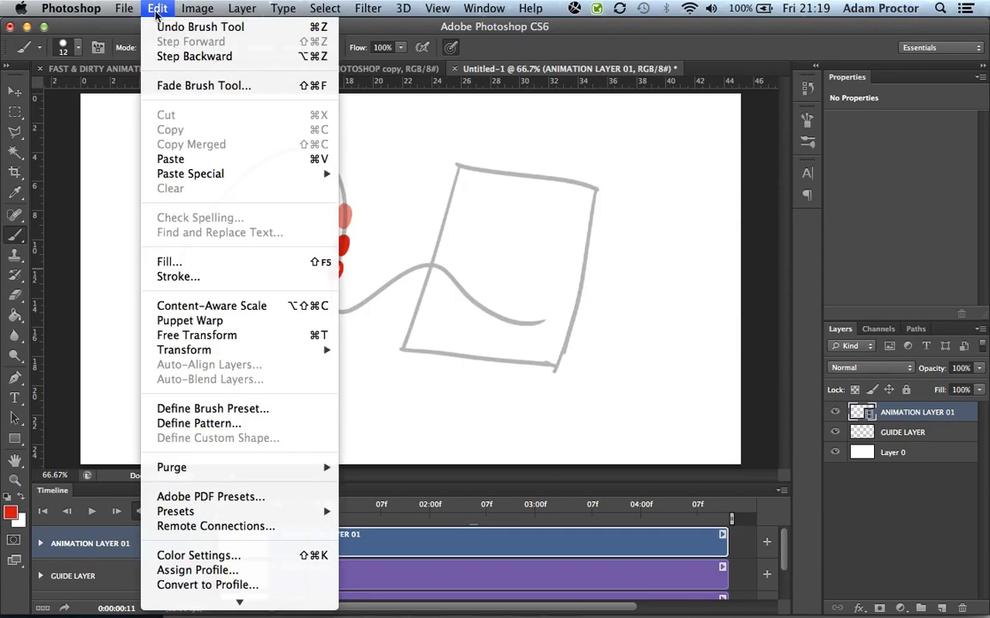
click(146, 21)
- Paint the red dot on frame 12 further down the steep side, undoing the unwanted strokes and redrawing it
key(Right)
drag(338, 264, 339, 255)
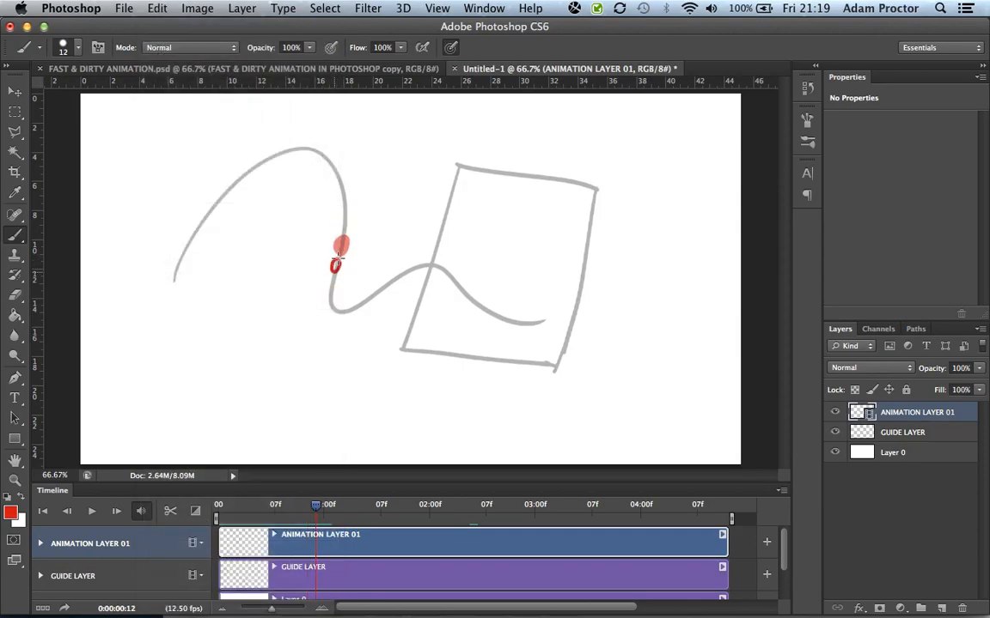
click(157, 9)
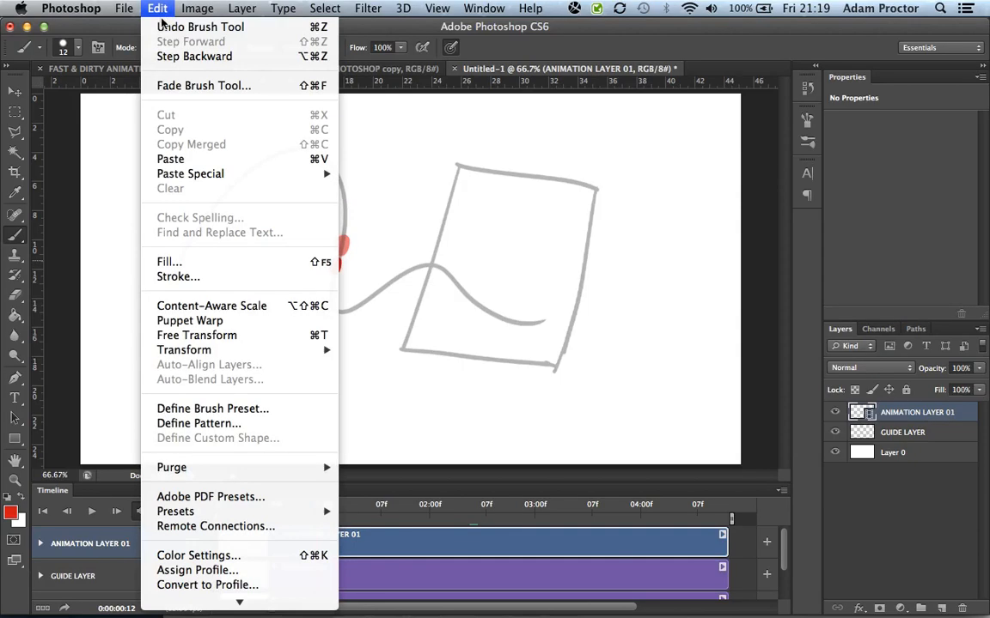
click(168, 23)
drag(336, 264, 332, 270)
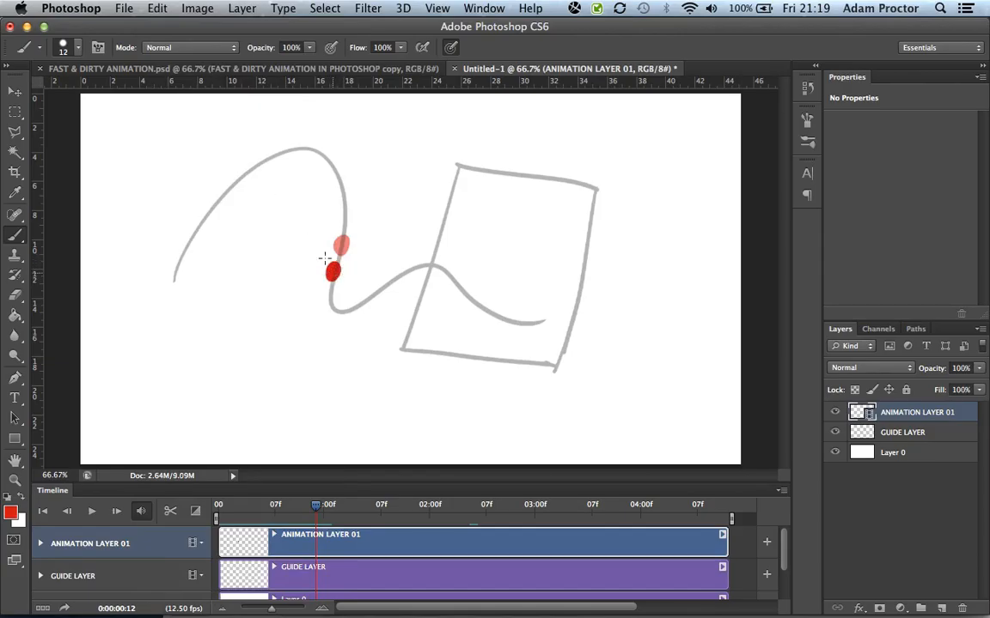
click(157, 9)
click(172, 23)
drag(338, 274, 336, 272)
- Paint a red dot on each frame from 13 to 01:05, following the guide line through its dip and up the rise
key(Right)
click(334, 292)
key(Right)
click(343, 308)
key(Right)
click(362, 301)
click(360, 300)
key(Right)
click(378, 285)
key(Right)
click(391, 279)
key(Right)
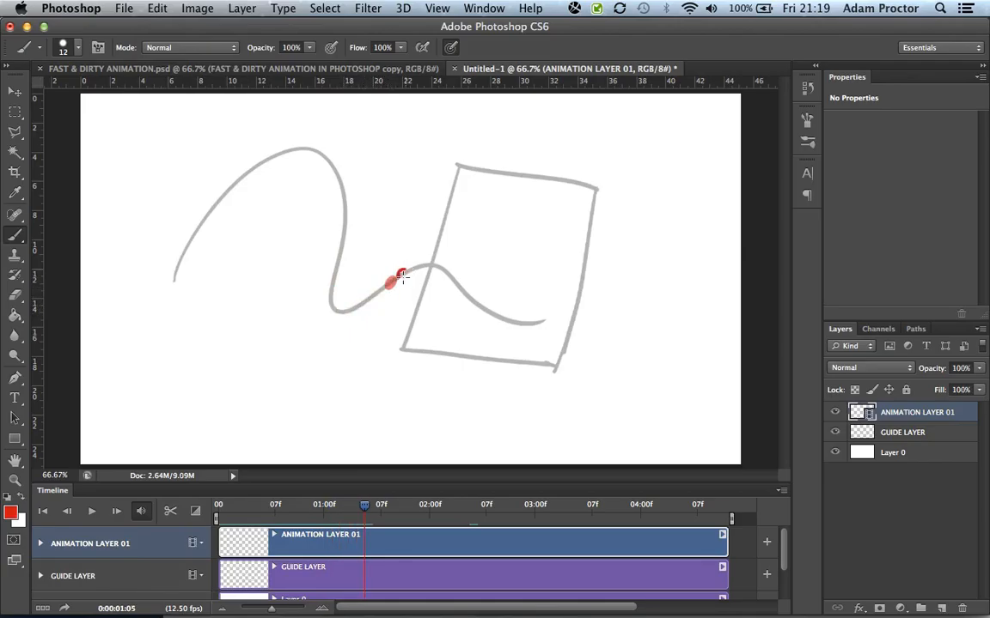
- Continue the red dot frame by frame over the second crest of the guide line and into the four-sided outline
key(Right)
click(413, 271)
key(Right)
click(419, 268)
key(Right)
click(426, 269)
key(Right)
click(436, 271)
key(Right)
click(453, 286)
- Paint the red dot on successive frames down the last slope to the end of the guide line inside the outline
key(Right)
click(462, 296)
key(Right)
click(475, 306)
key(Right)
click(488, 311)
key(Right)
click(497, 315)
key(Right)
click(505, 320)
key(Right)
click(514, 322)
key(Right)
click(523, 322)
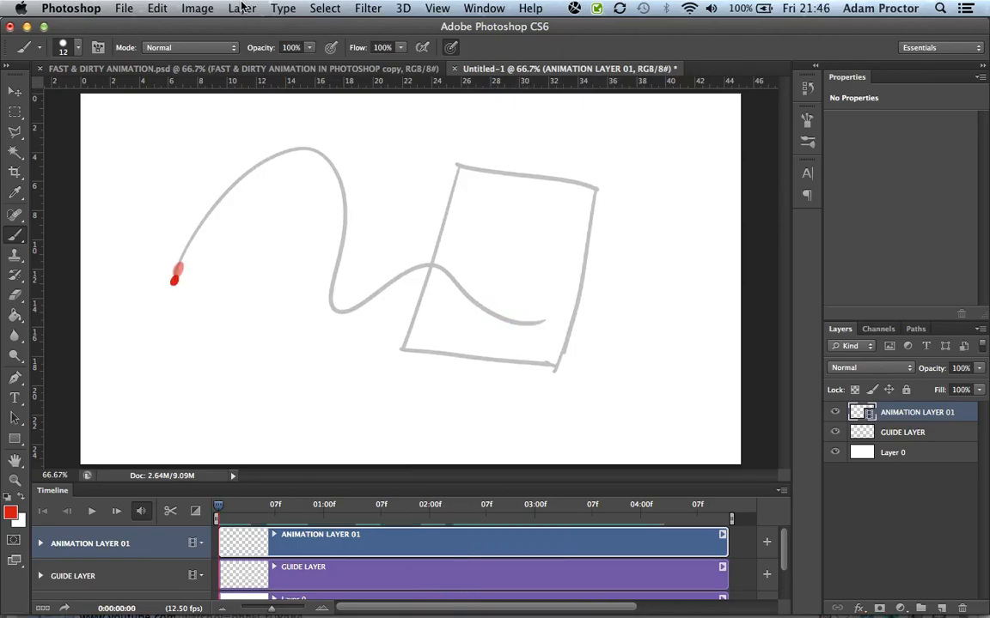
- Add a second blank video layer above ANIMATION LAYER 01 and rename it ANIMATION LAYER 02
click(242, 7)
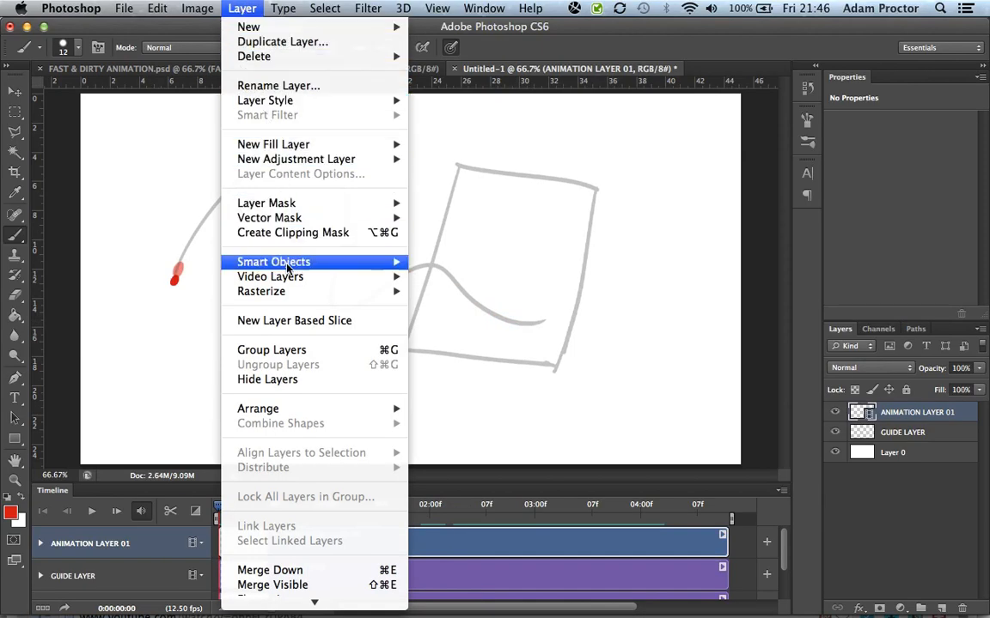
mouse_move(298, 285)
click(483, 306)
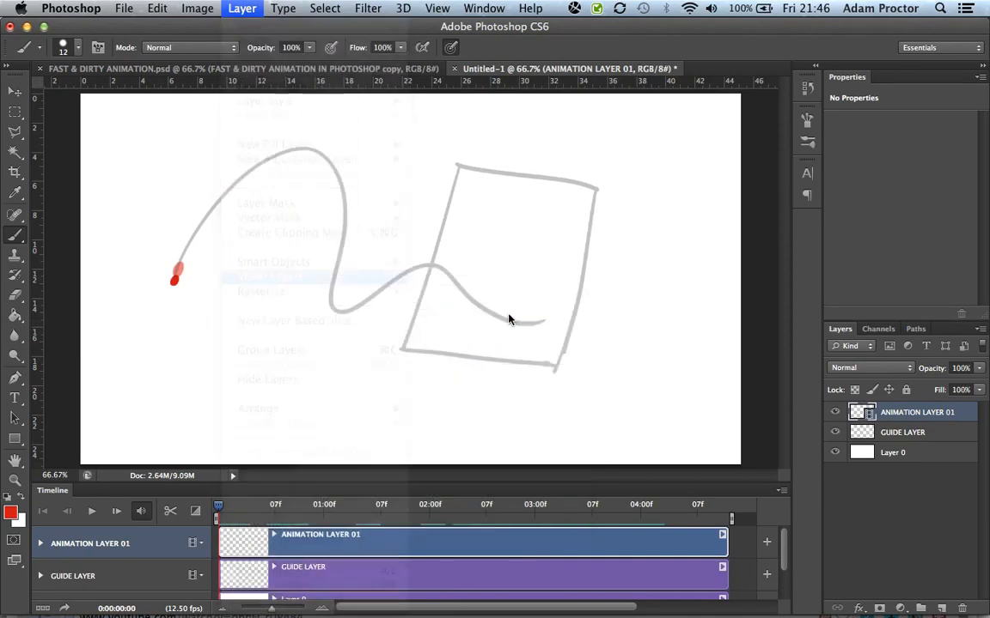
double_click(892, 413)
text(ANIMATION)
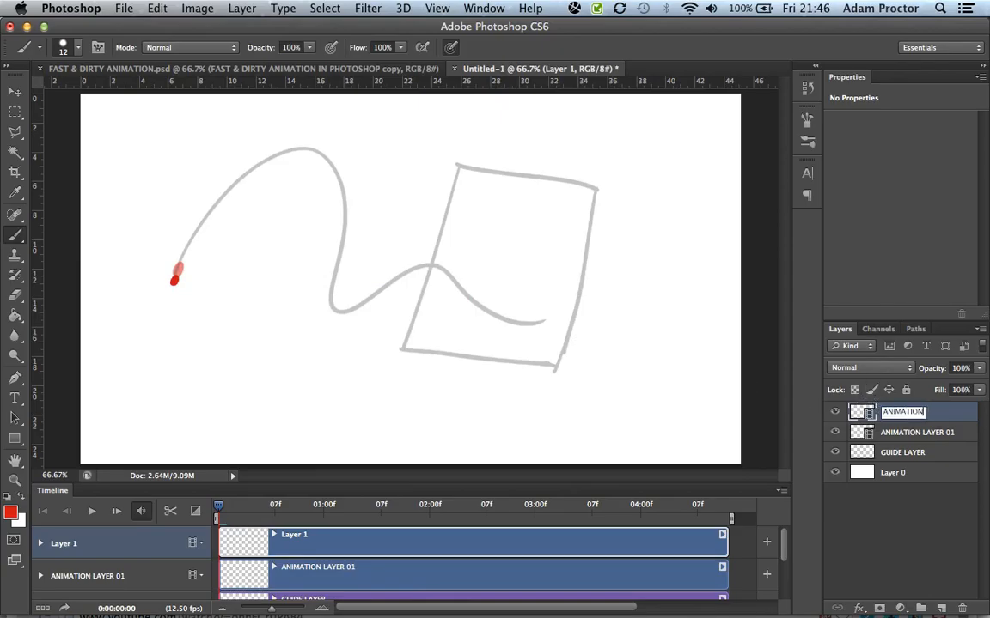
text( LAYER 02)
key(Return)
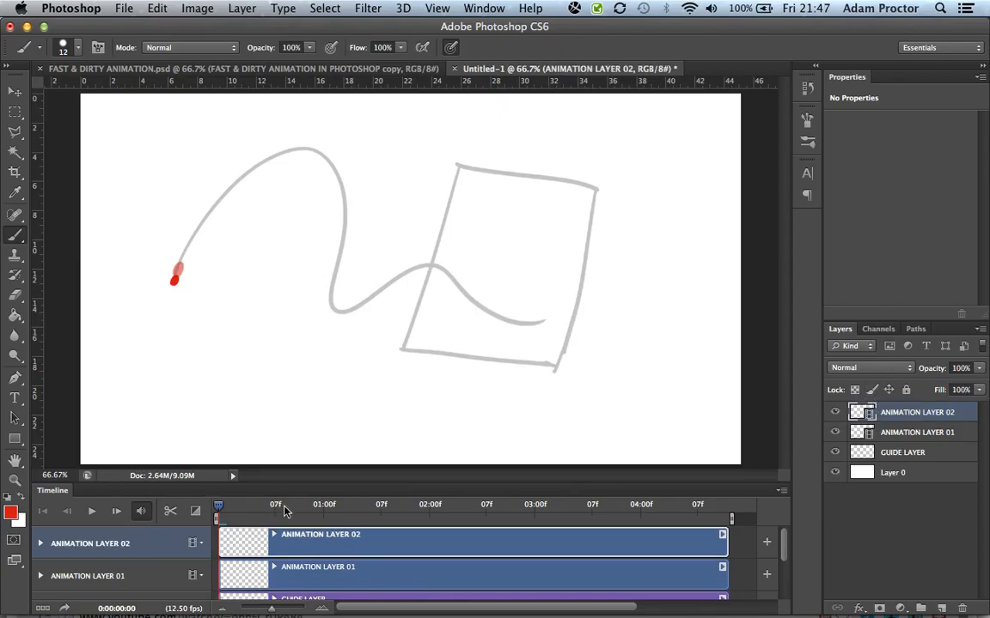
- Set the foreground colour to dark blue and return to the Brush tool
click(10, 513)
click(693, 257)
click(607, 307)
key(Return)
key(b)
- Paint a small dark blue cross at the outline's upper-left corner and advance it along the upper edge on the first frames
mouse_move(462, 167)
mouse_down()
mouse_move(461, 157)
mouse_move(472, 163)
mouse_up()
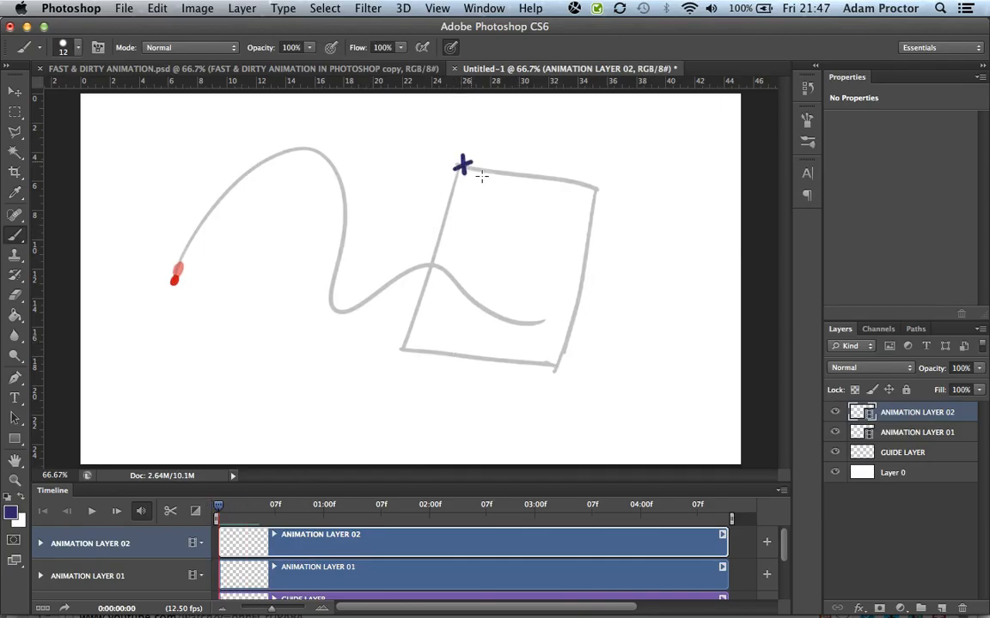
key(Right)
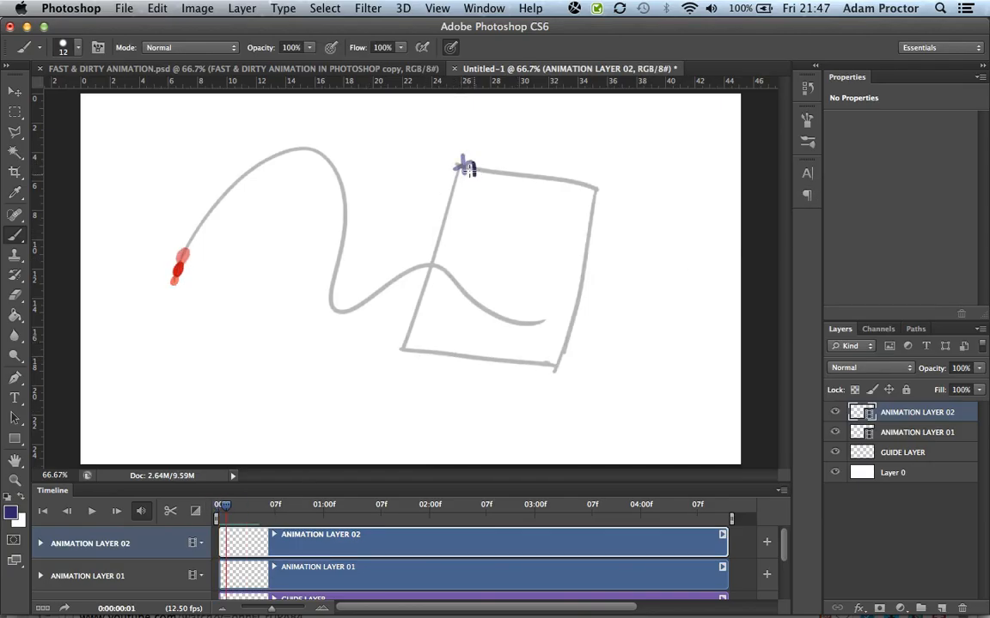
key(Right)
key(Right)
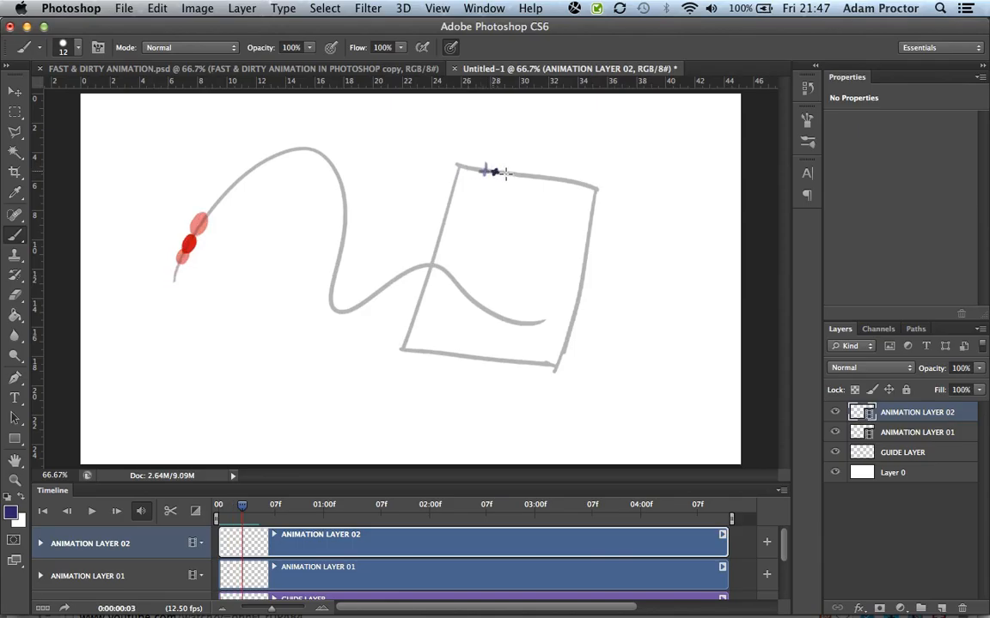
- Continue the blue mark frame by frame along the outline's upper edge to its upper-right corner, turning it into a small ring
key(Right)
key(Right)
key(Right)
key(Right)
key(Right)
key(Right)
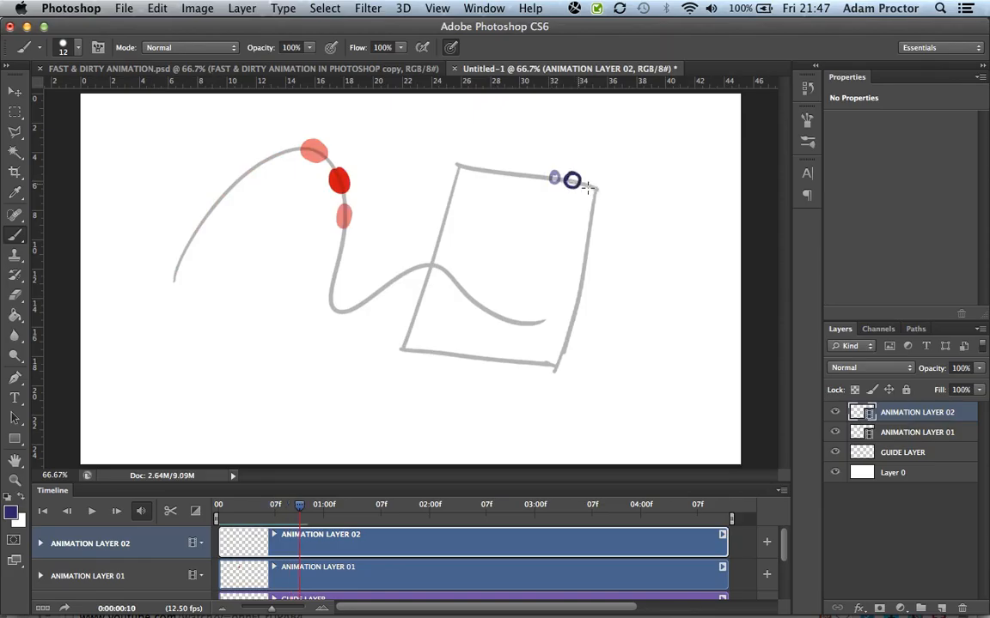
key(Right)
key(Right)
key(Right)
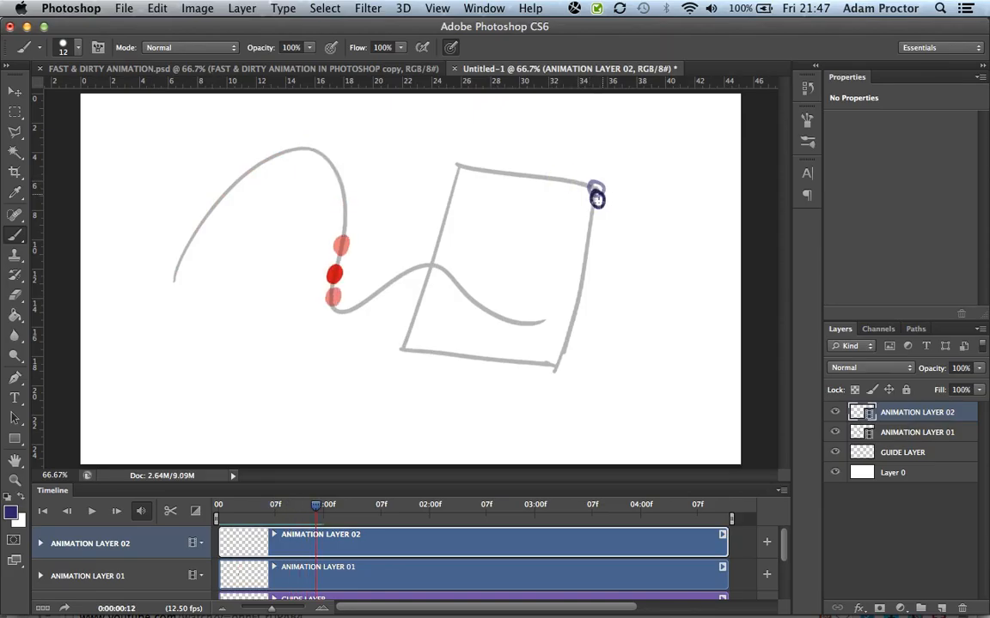
- Paint the blue mark on successive frames down the outline's right-hand edge towards its middle
key(Right)
key(Right)
key(Right)
key(Right)
key(Right)
key(Right)
key(Right)
- Paint short blue dashes bursting outward from the middle of the outline's right-hand edge over successive frames up to 1:08
click(591, 255)
click(579, 255)
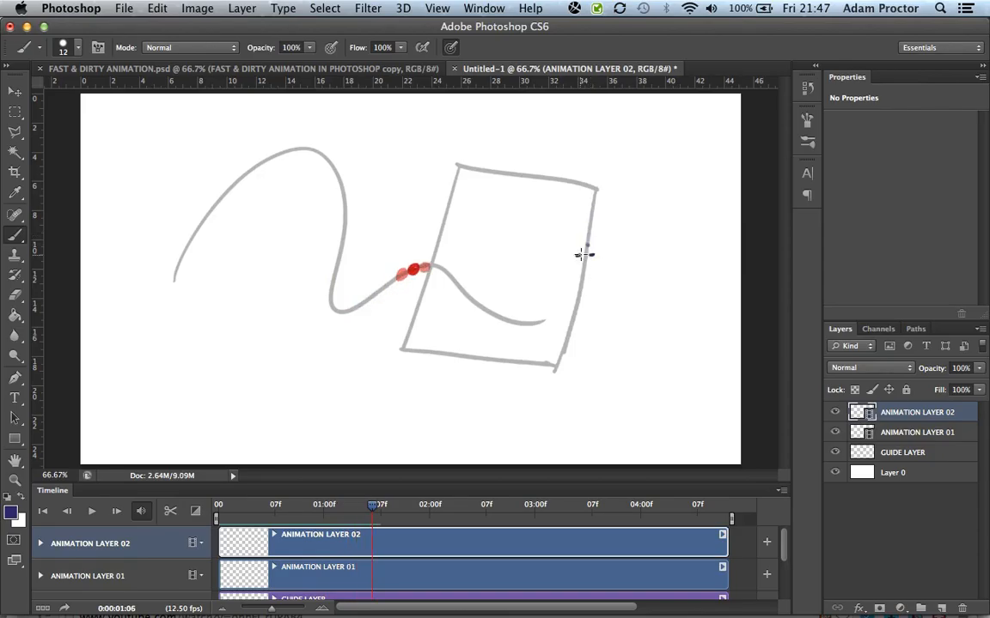
key(Right)
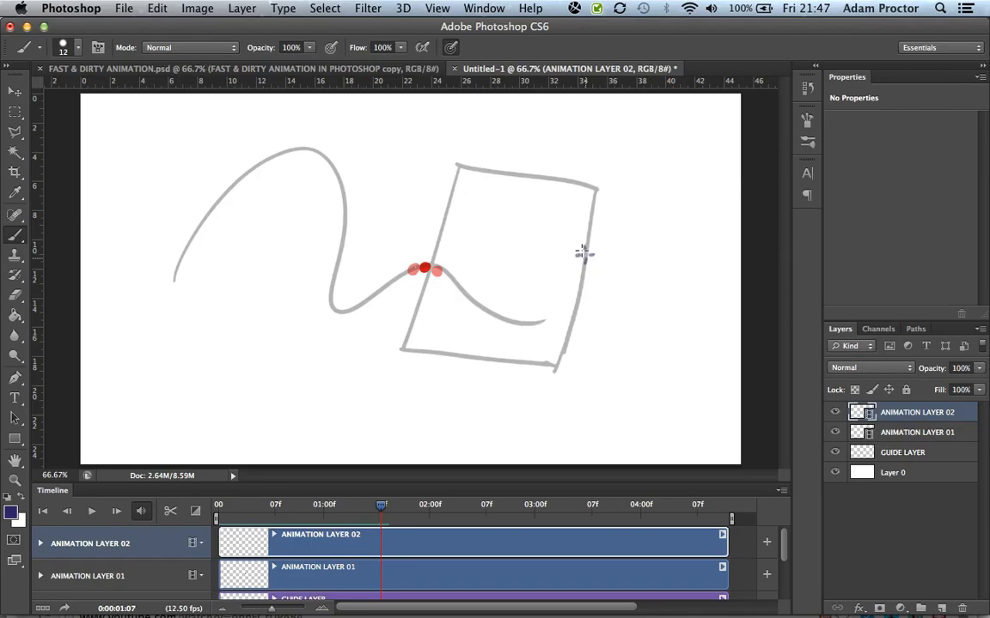
click(577, 255)
mouse_move(580, 241)
mouse_down()
mouse_move(588, 269)
mouse_move(569, 258)
mouse_move(569, 274)
mouse_move(582, 275)
mouse_move(555, 269)
mouse_up()
key(Right)
drag(576, 234, 574, 228)
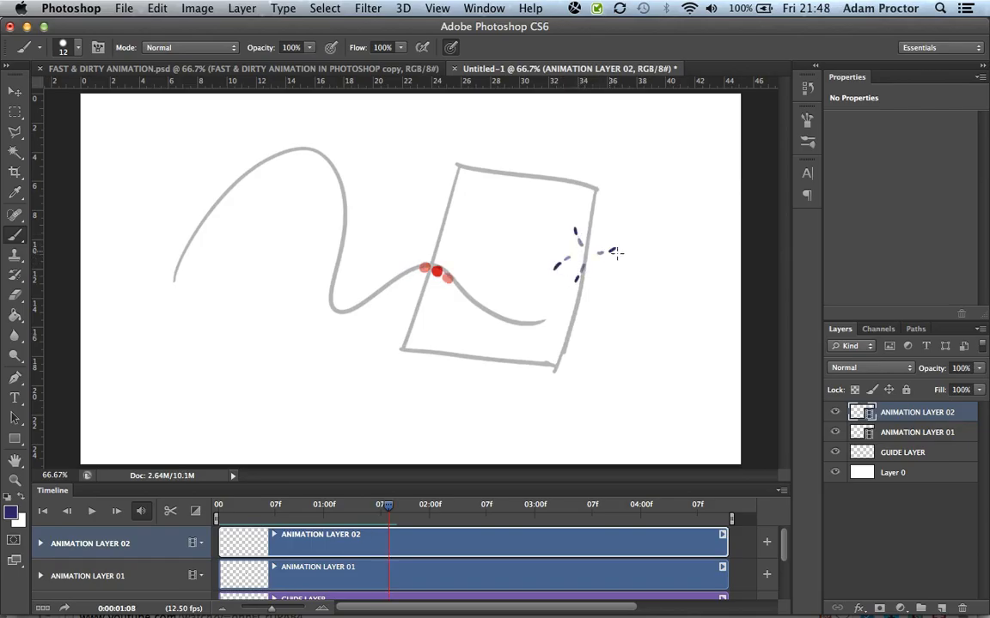
- Paint the four blue fragments farther apart on each following frame, from 1:09 to 1:11
key(Right)
mouse_move(574, 280)
mouse_down()
mouse_move(569, 288)
mouse_move(547, 274)
mouse_up()
drag(575, 232, 574, 225)
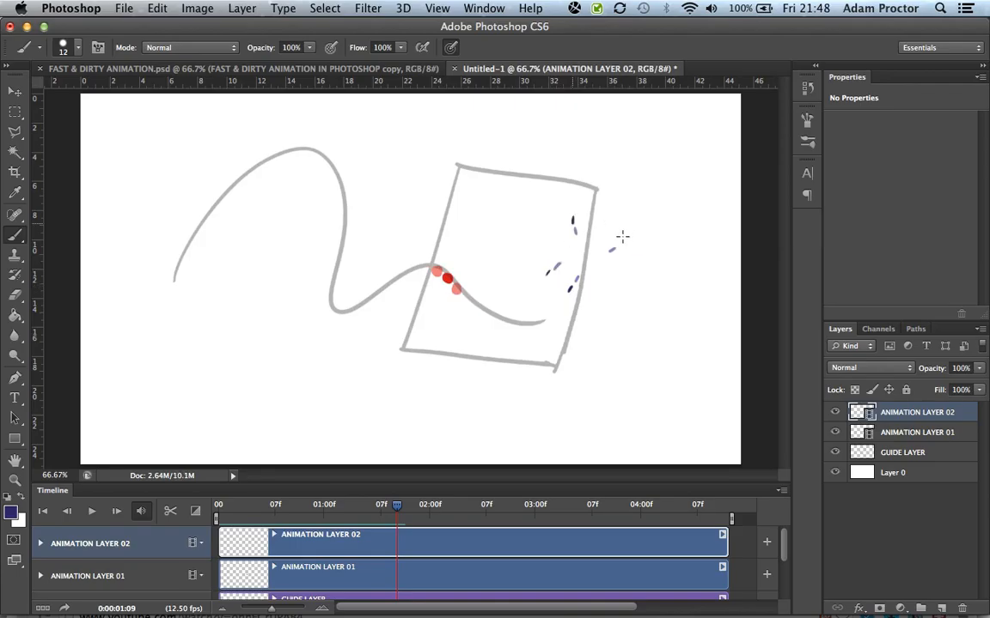
key(Right)
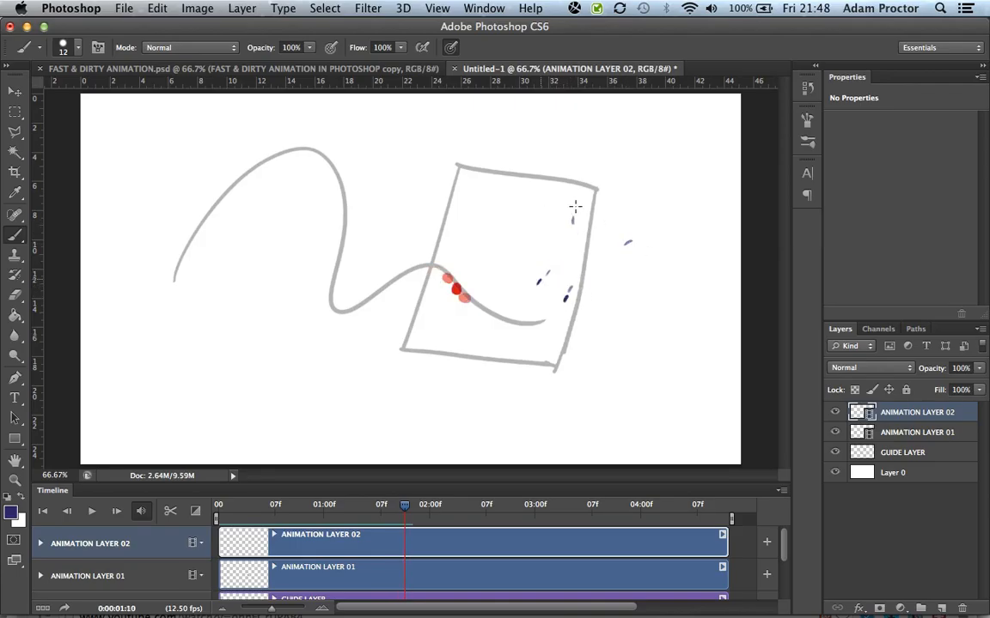
key(Right)
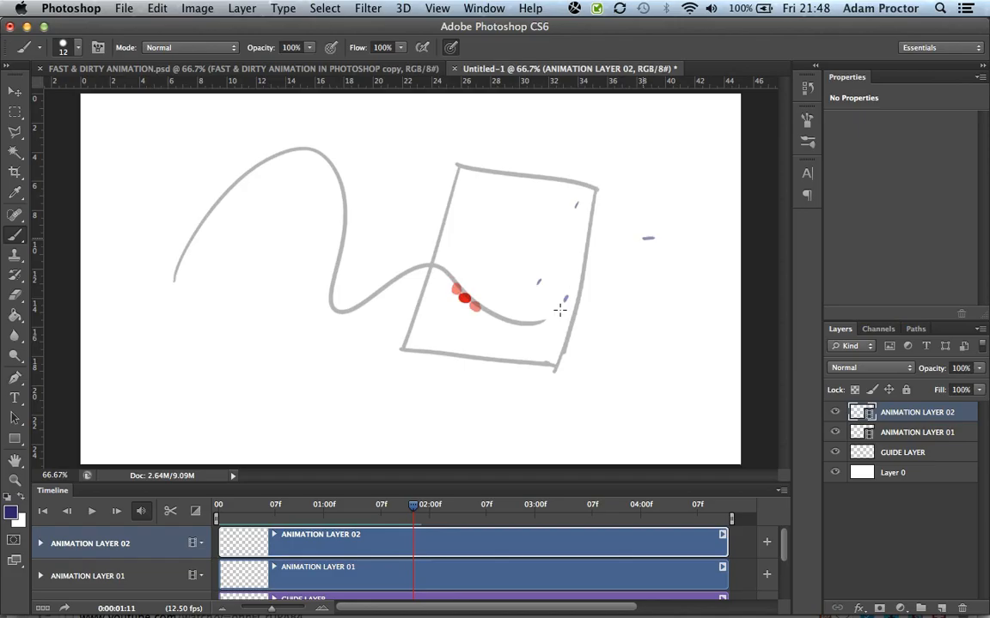
- Shrink the small fragments and curve the longer outer dash down to the canvas edge over the frames up to 2:02
drag(666, 241, 681, 245)
key(Right)
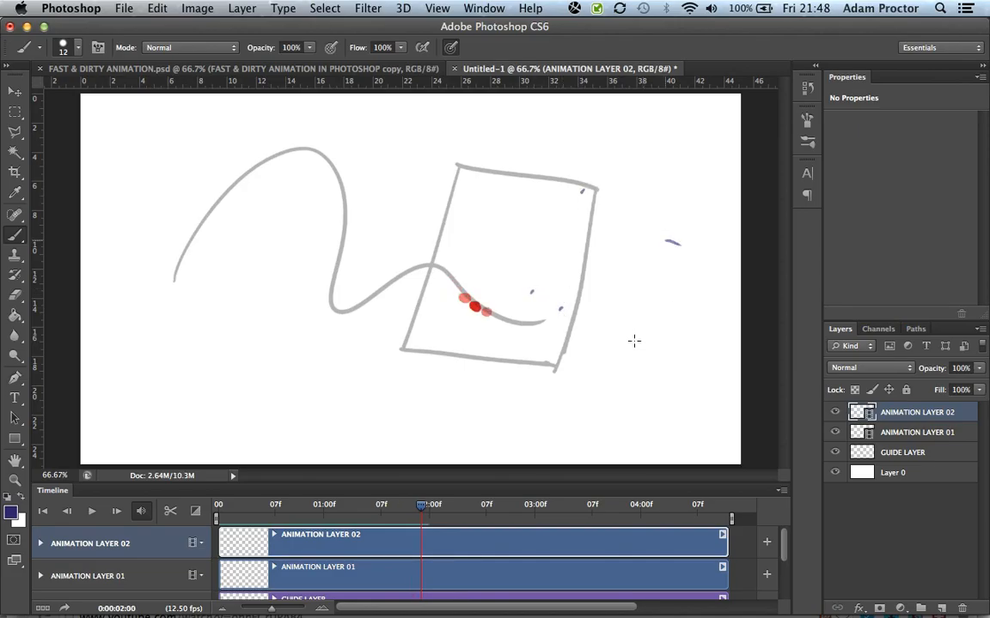
key(Right)
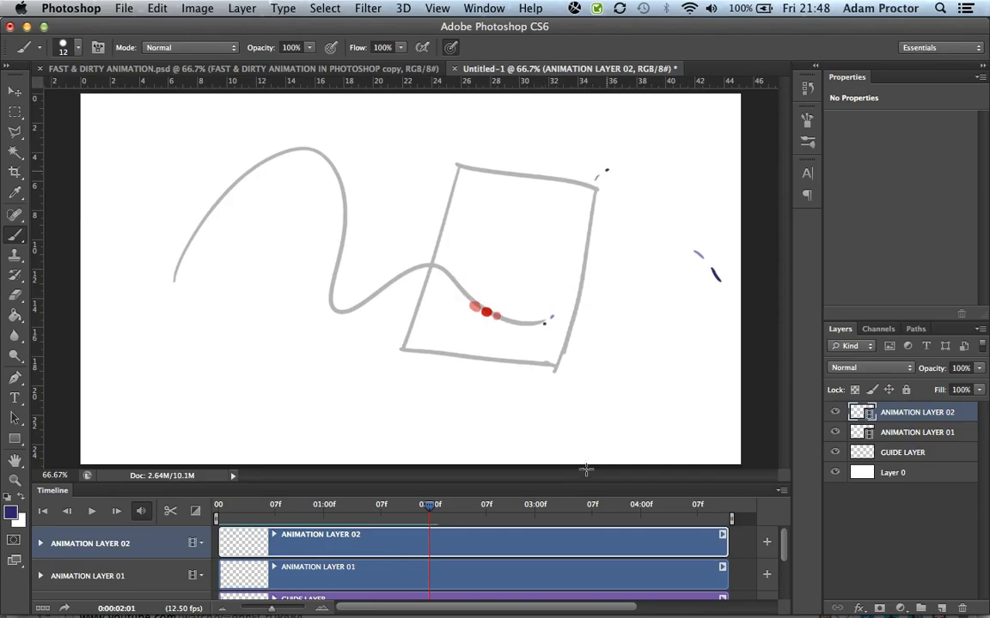
key(Right)
drag(720, 286, 736, 331)
key(ctrl+z)
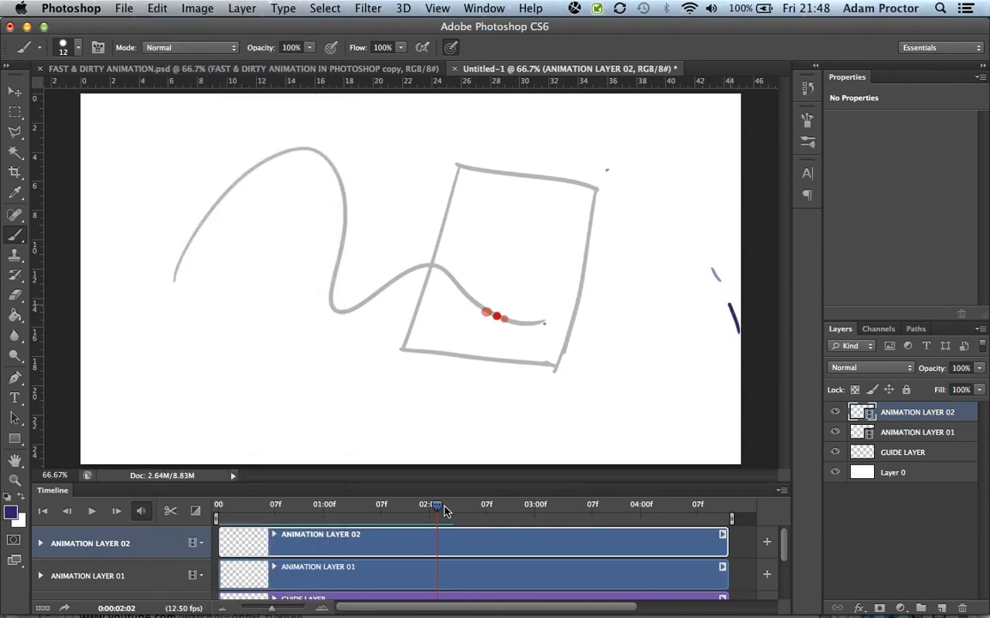
- Turn off onion skins and play the animation from the first frame
drag(436, 509, 219, 509)
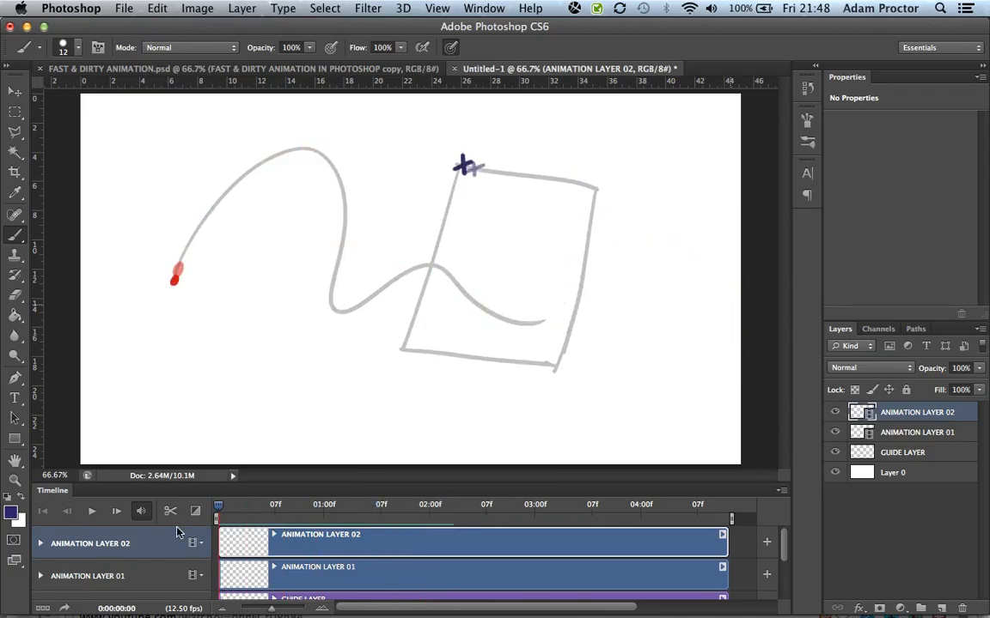
click(781, 491)
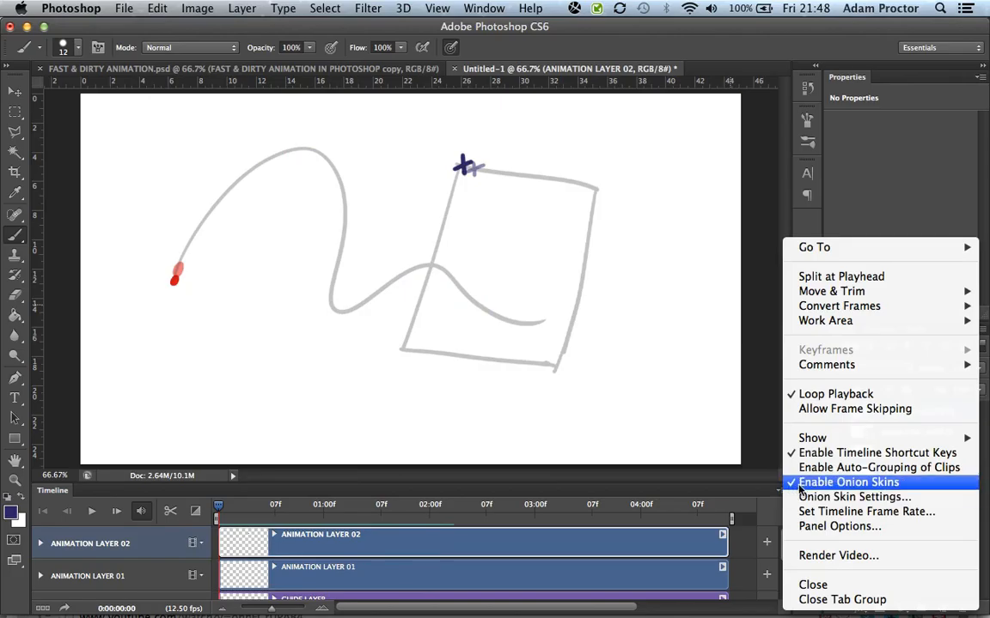
click(813, 484)
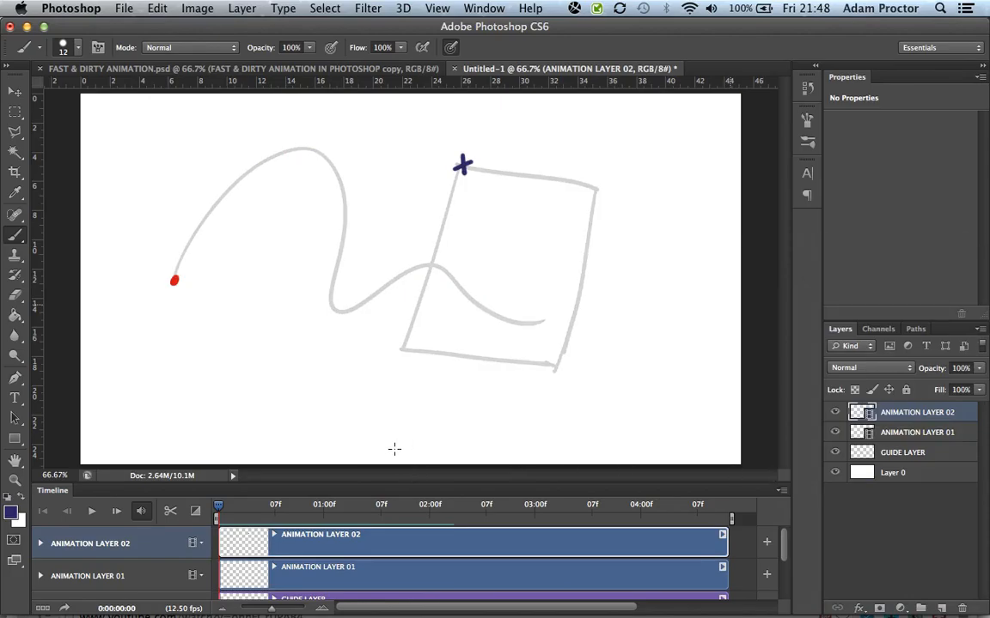
key(space)
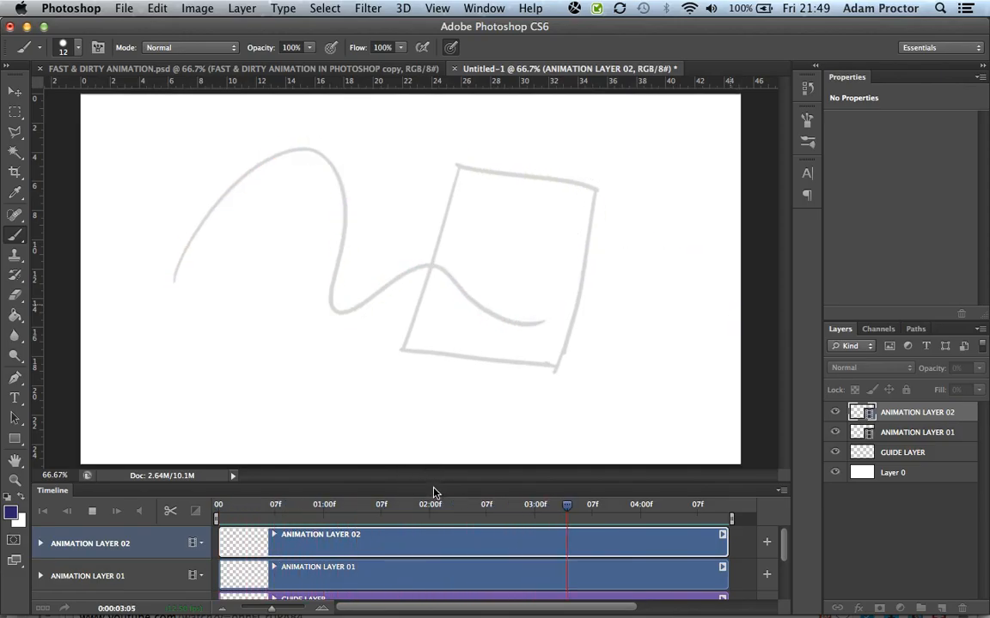
key(space)
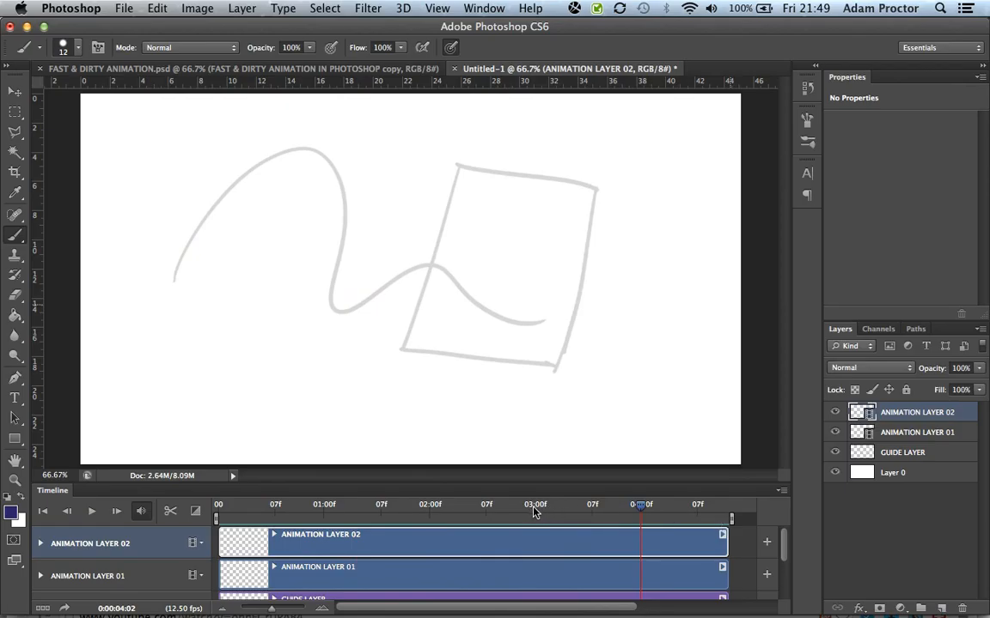
- Shorten the ANIMATION LAYER 02 and ANIMATION LAYER 01 clips to end at the playhead, set to 0:00:03:01
click(535, 506)
drag(724, 537, 531, 537)
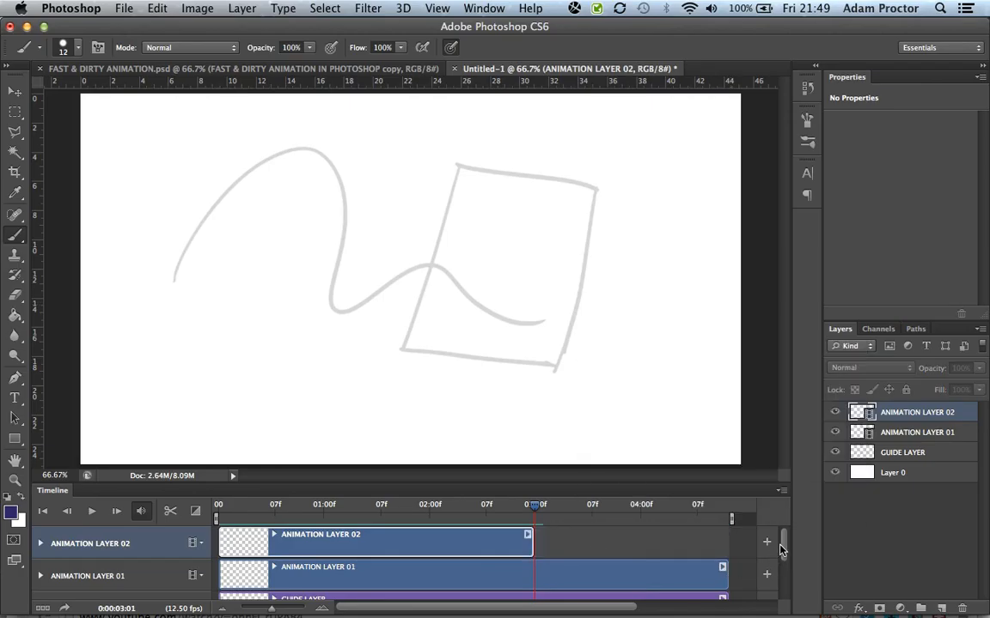
drag(780, 548, 783, 558)
click(471, 548)
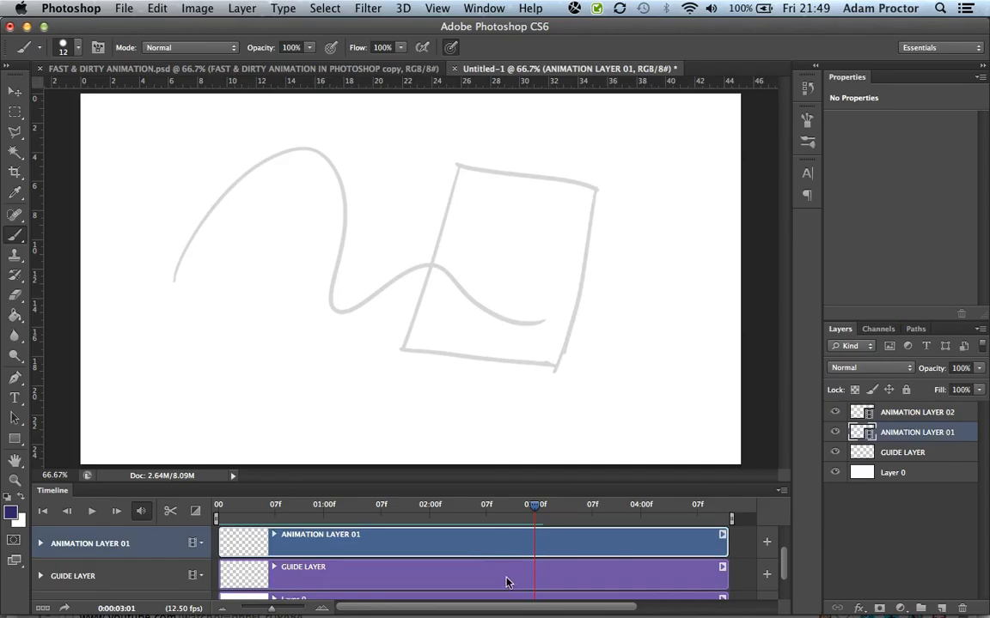
drag(723, 538, 512, 548)
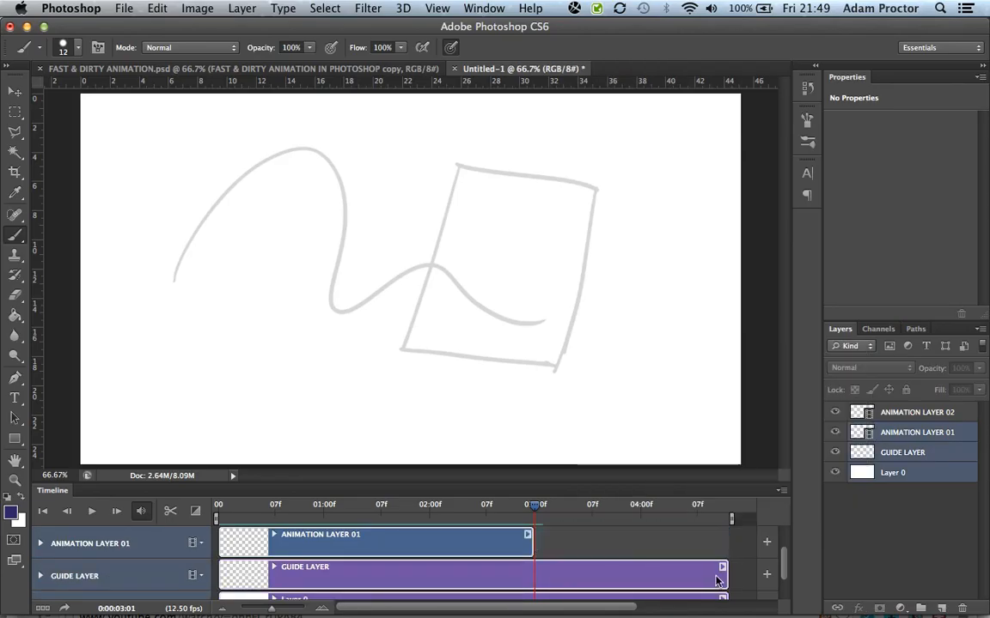
- Shorten the GUIDE LAYER and Layer 0 clips to end at the 0:00:03:01 playhead
drag(724, 576, 530, 575)
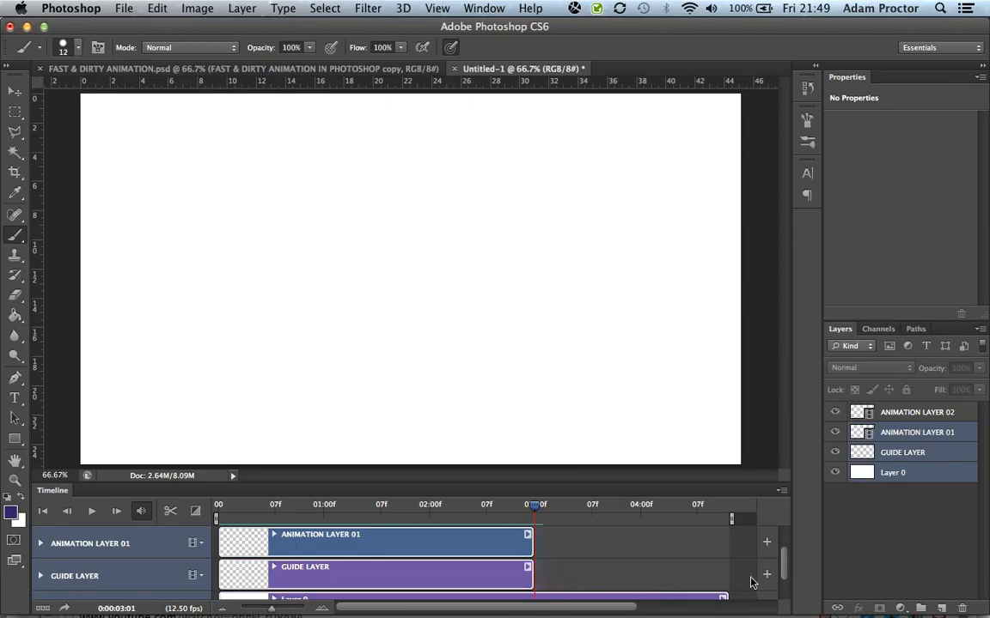
drag(783, 564, 784, 582)
drag(724, 580, 531, 577)
- Play the shortened animation from the first frame
drag(782, 575, 777, 521)
drag(426, 515, 213, 520)
key(space)
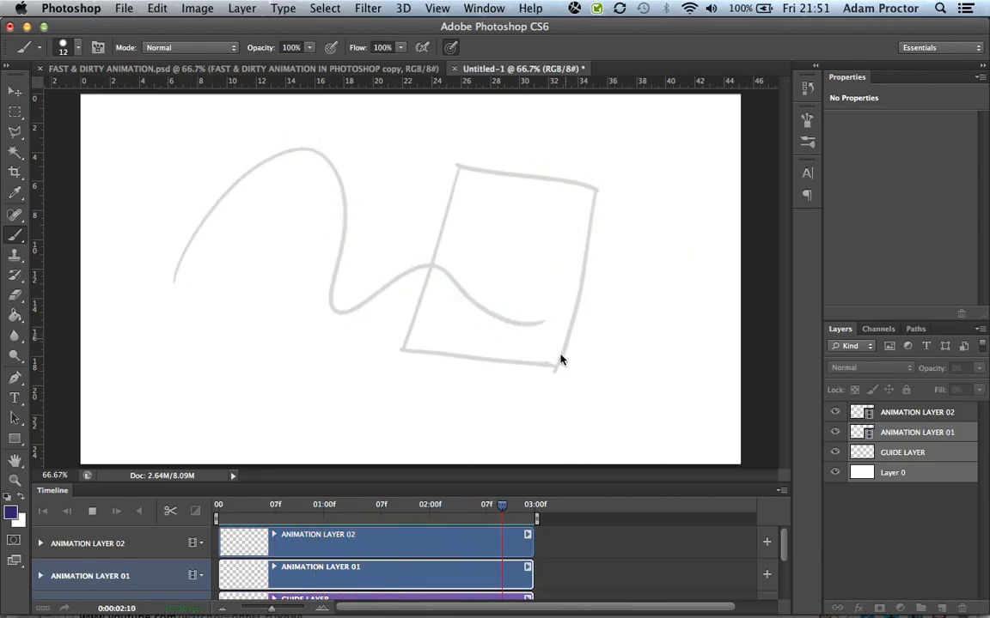
- Switch to the FAST & DIRTY ANIMATION.psd document, play its animation and stop the playback
click(361, 68)
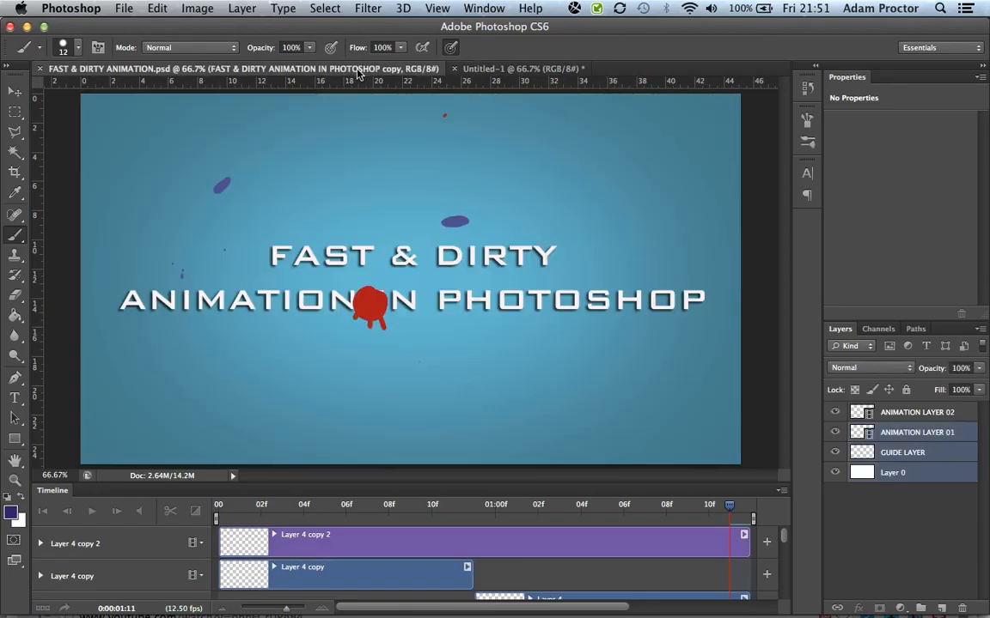
key(space)
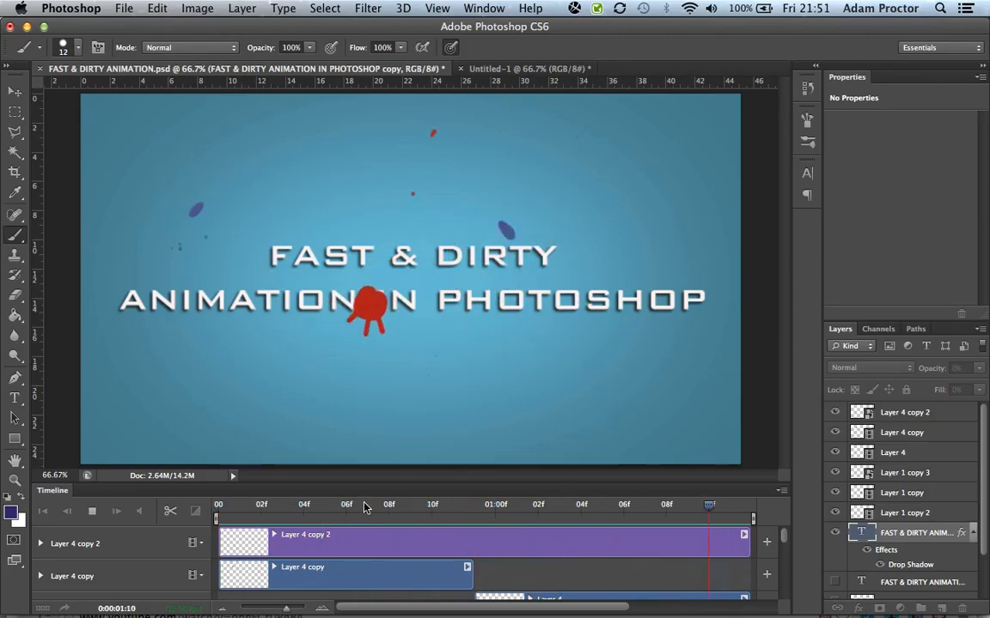
key(space)
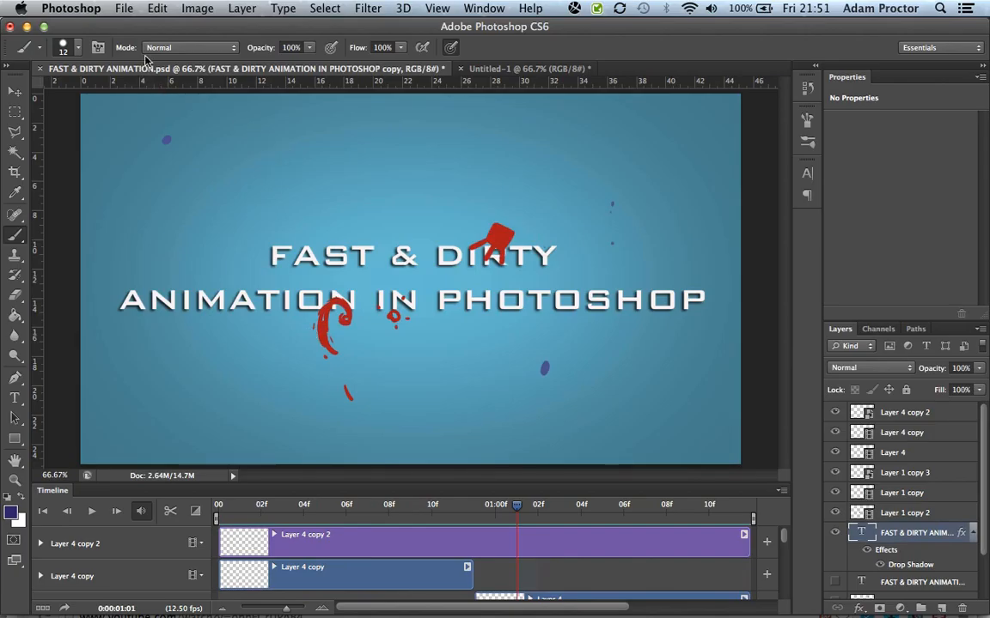
- Open the Render Video settings for FAST & DIRTY ANIMATION and place the cursor in the output file name
click(124, 8)
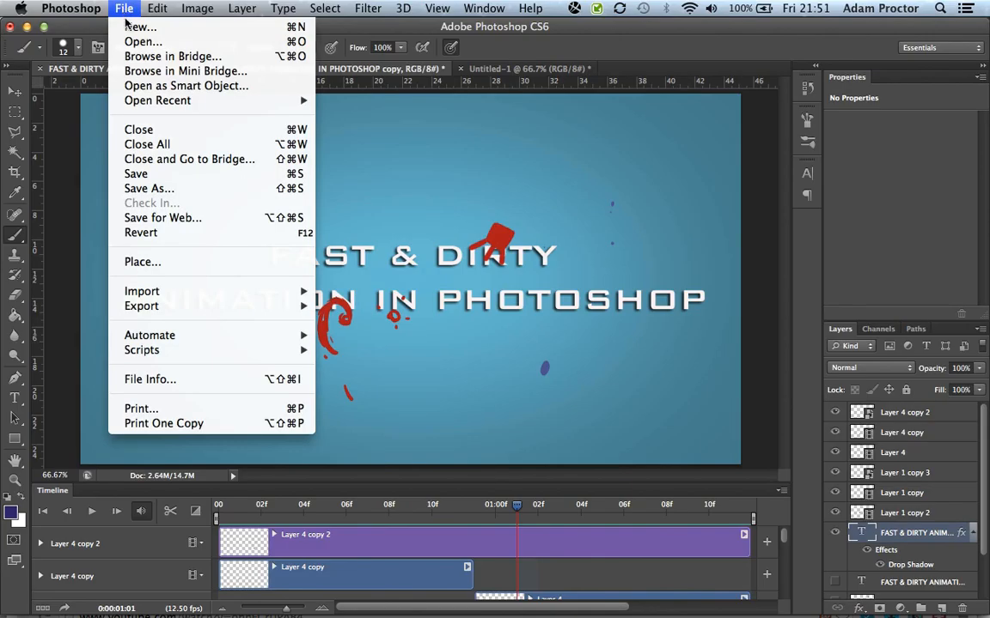
mouse_move(200, 309)
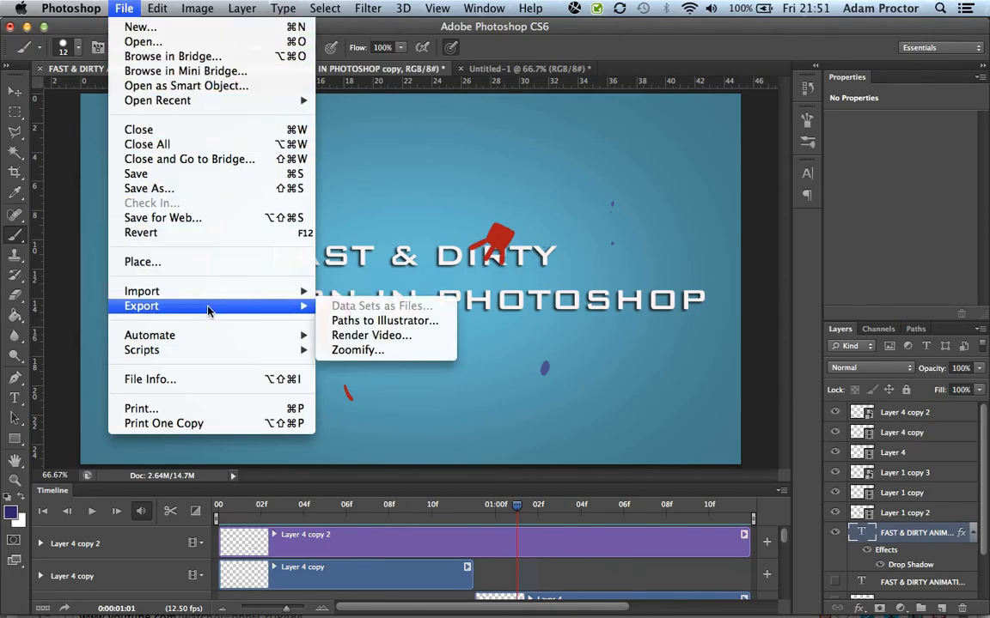
click(402, 336)
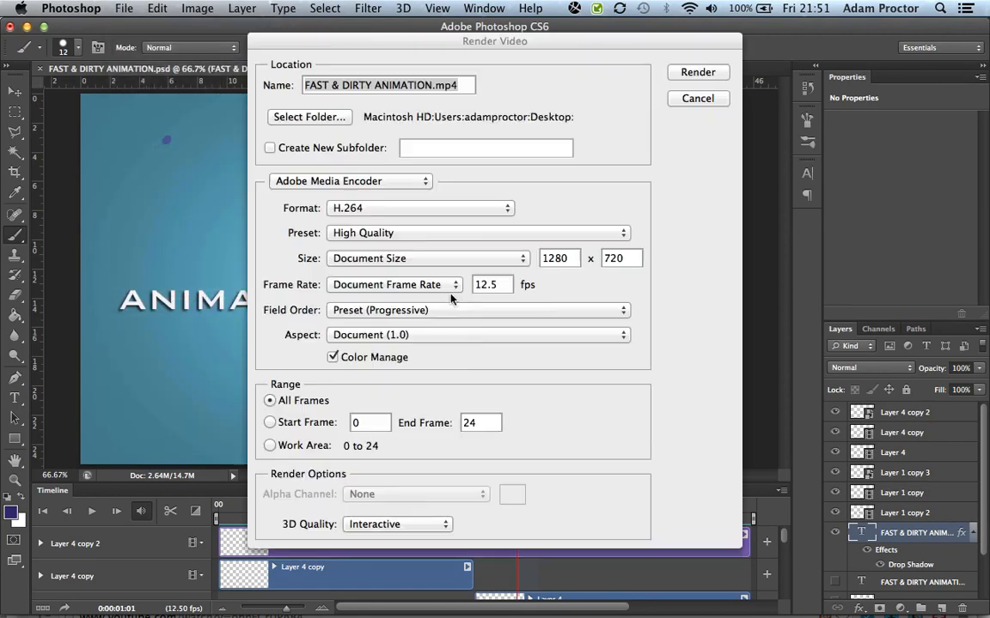
click(431, 85)
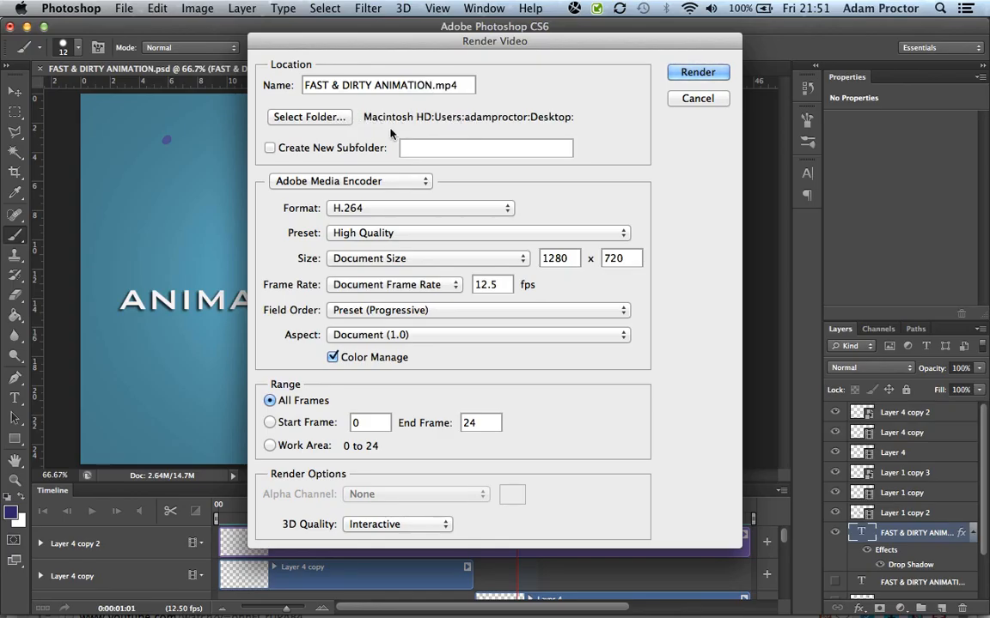
- Review the available encoders and output formats, keeping Adobe Media Encoder and H.264
click(421, 180)
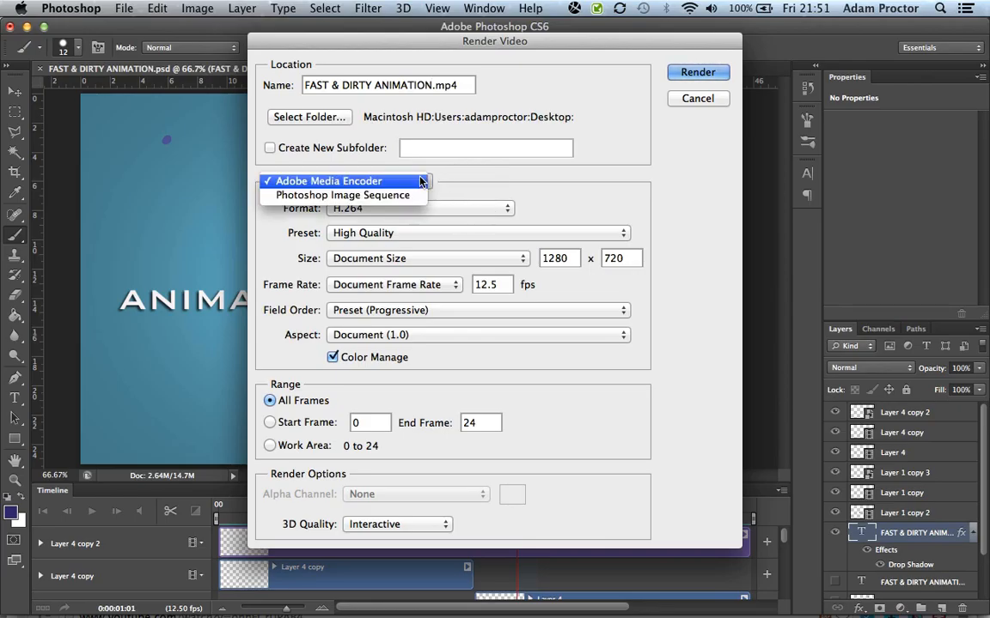
click(430, 158)
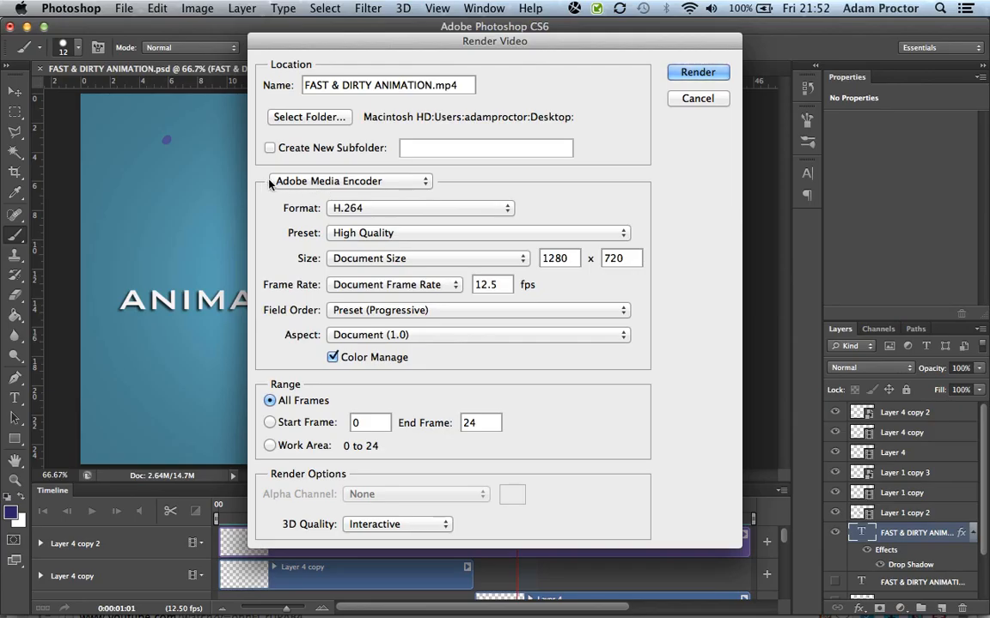
click(458, 210)
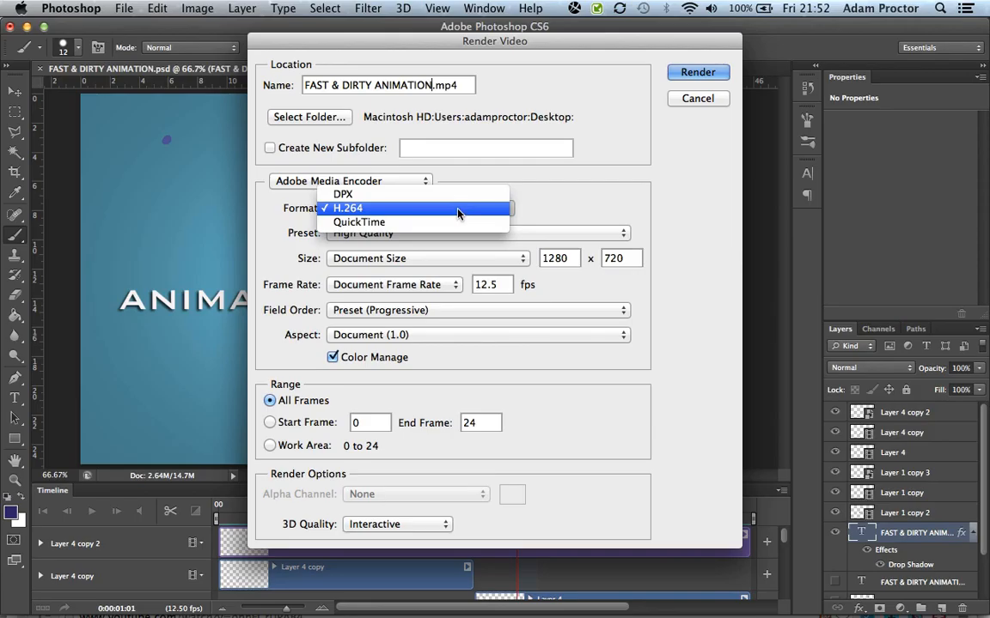
click(570, 203)
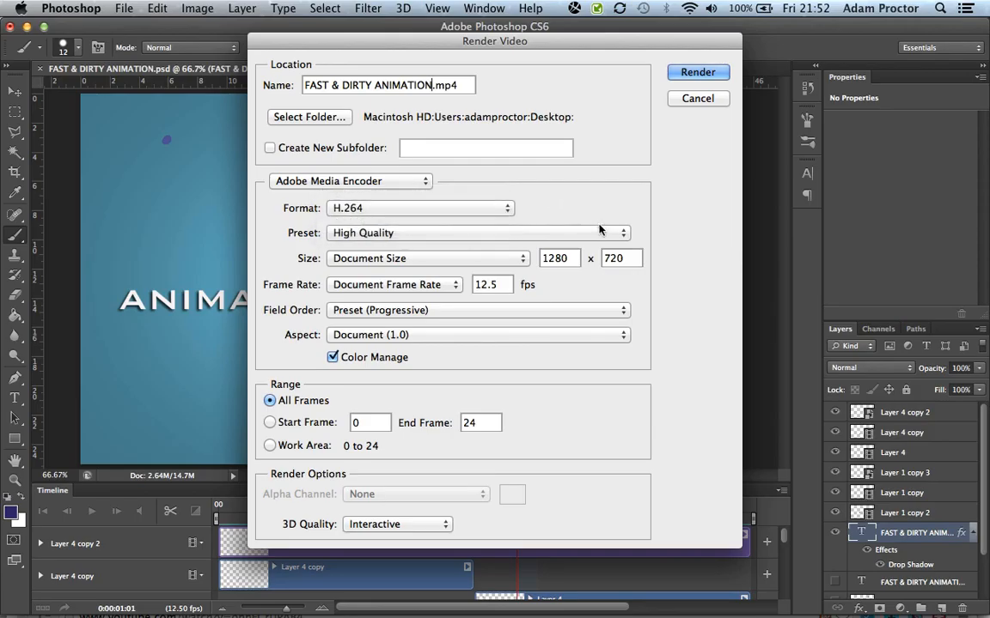
- Try the QuickTime output format with the Uncompressed preset, and return the format to H.264
click(466, 210)
click(476, 223)
click(491, 236)
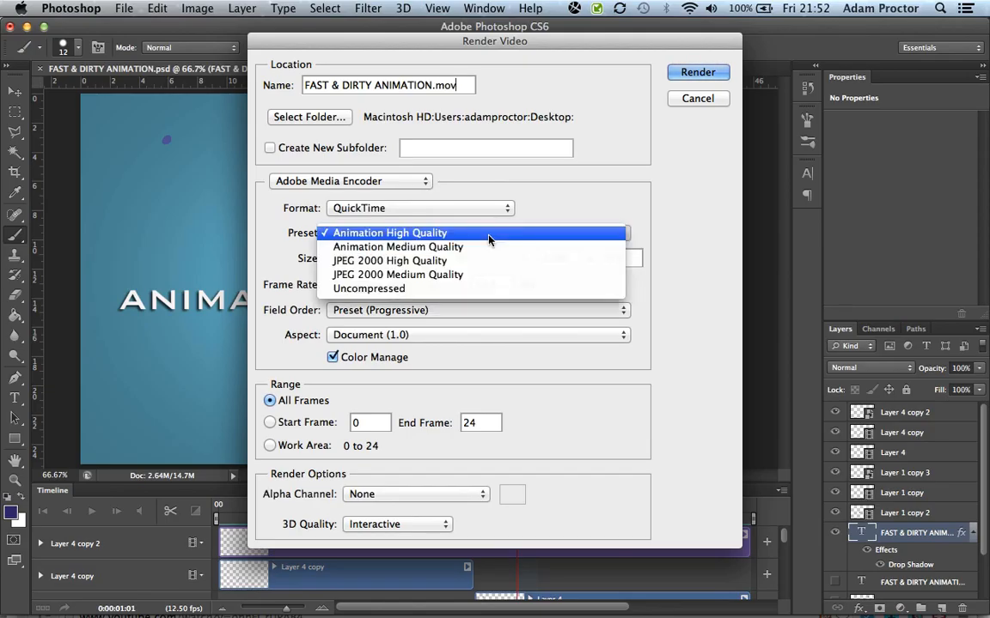
click(480, 292)
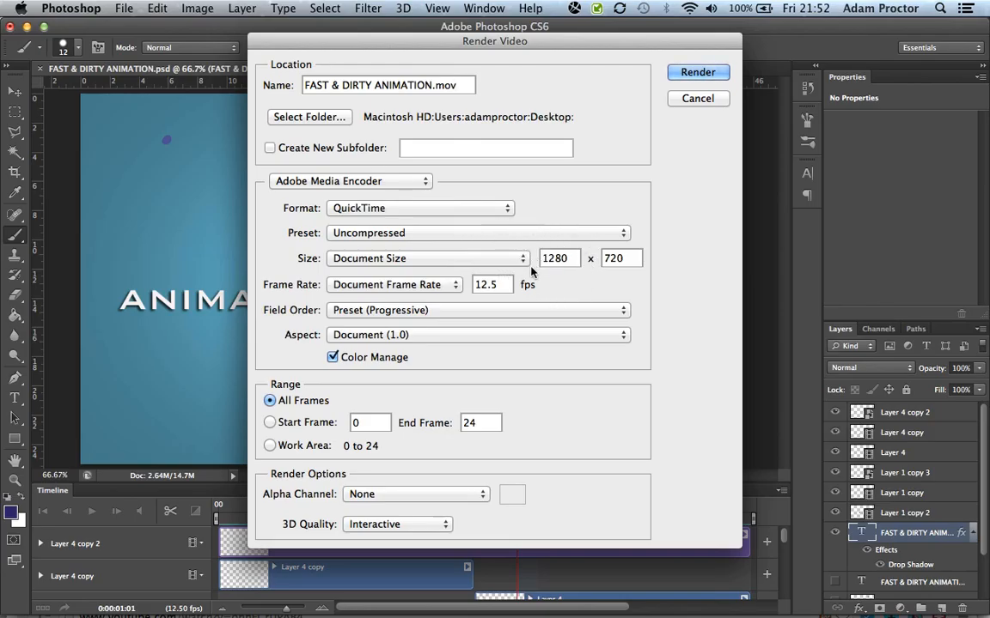
click(448, 212)
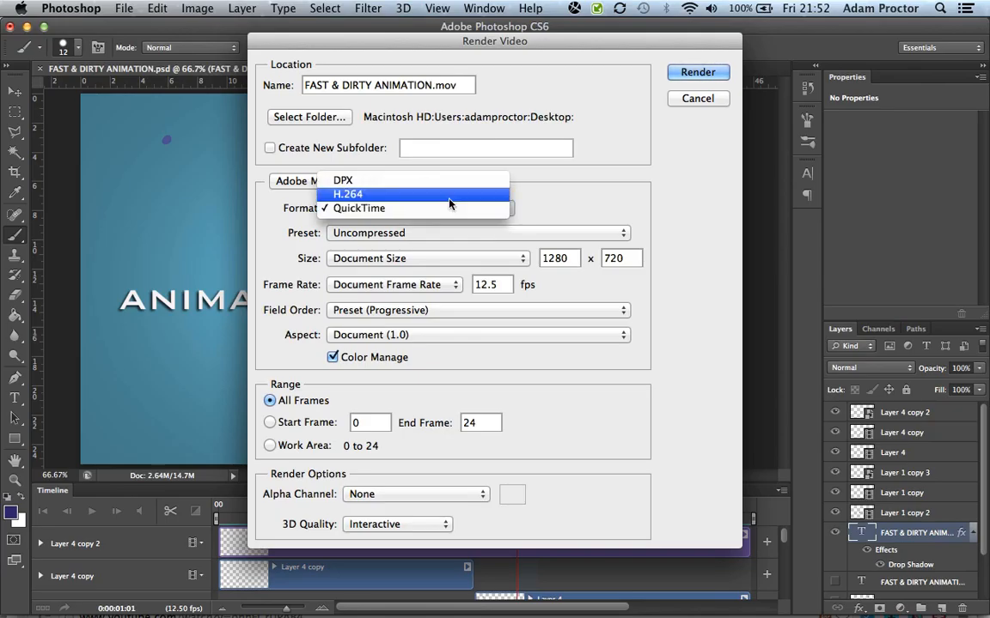
click(448, 195)
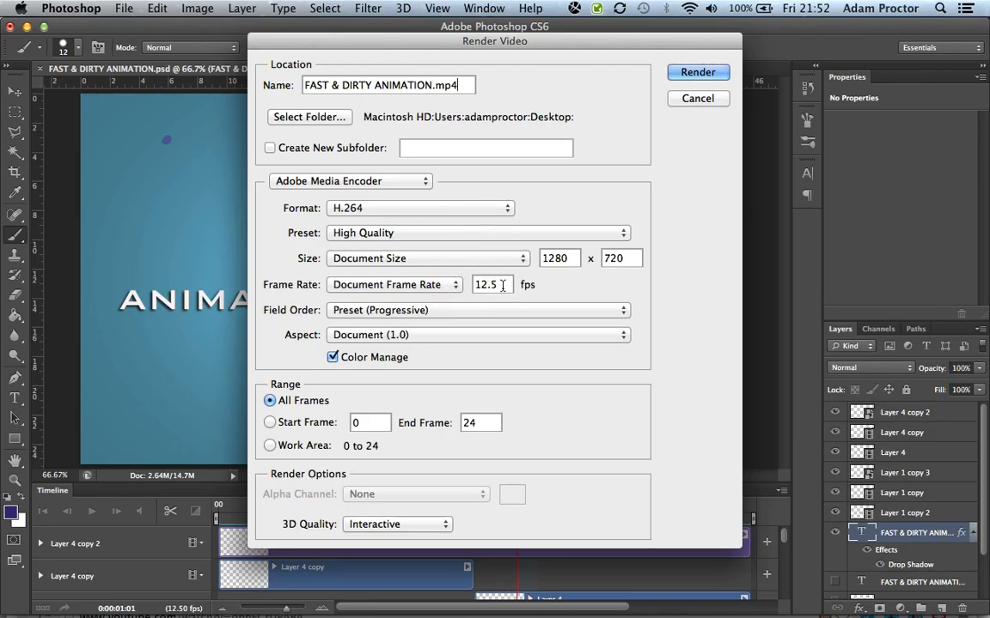
- Set the output frame rate to 25 fps and render the H.264 video
drag(498, 284, 471, 285)
click(448, 290)
click(429, 405)
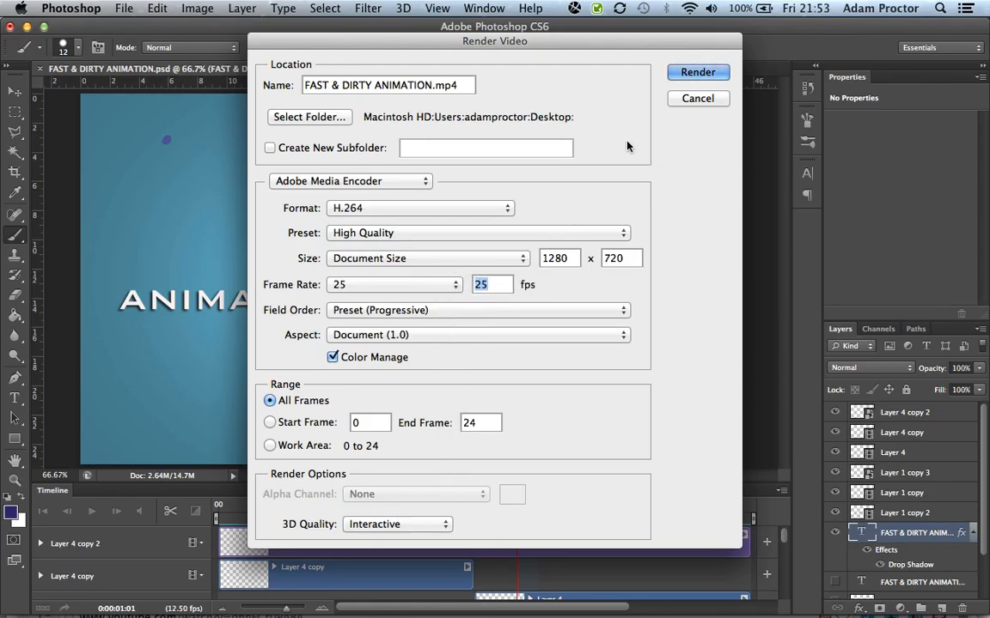
click(698, 74)
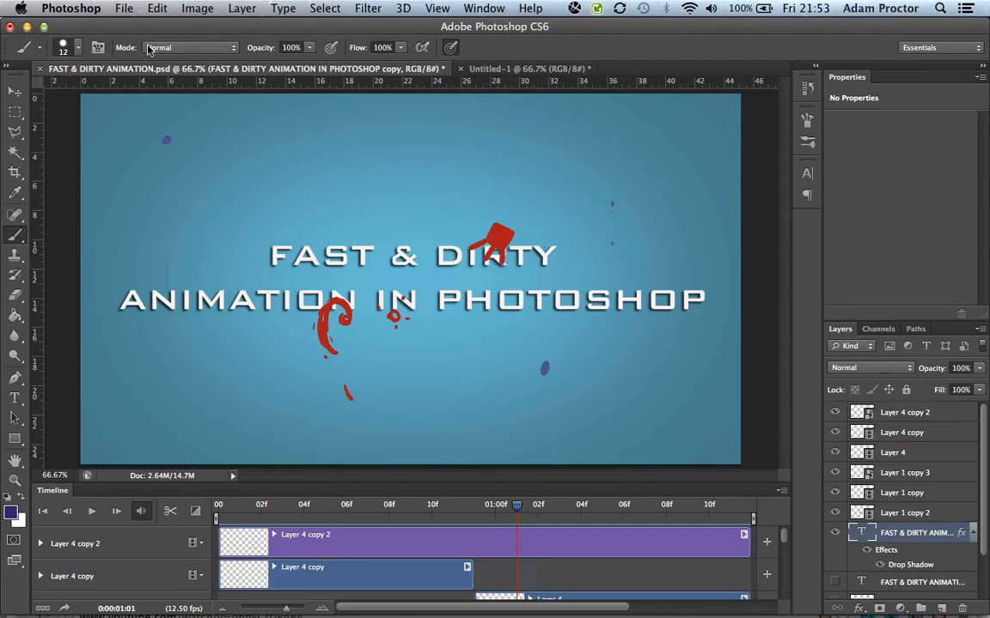
- Switch to the Untitled-1 document and save it to the Desktop in Photoshop format as ANIMATION TEST.psd
click(504, 73)
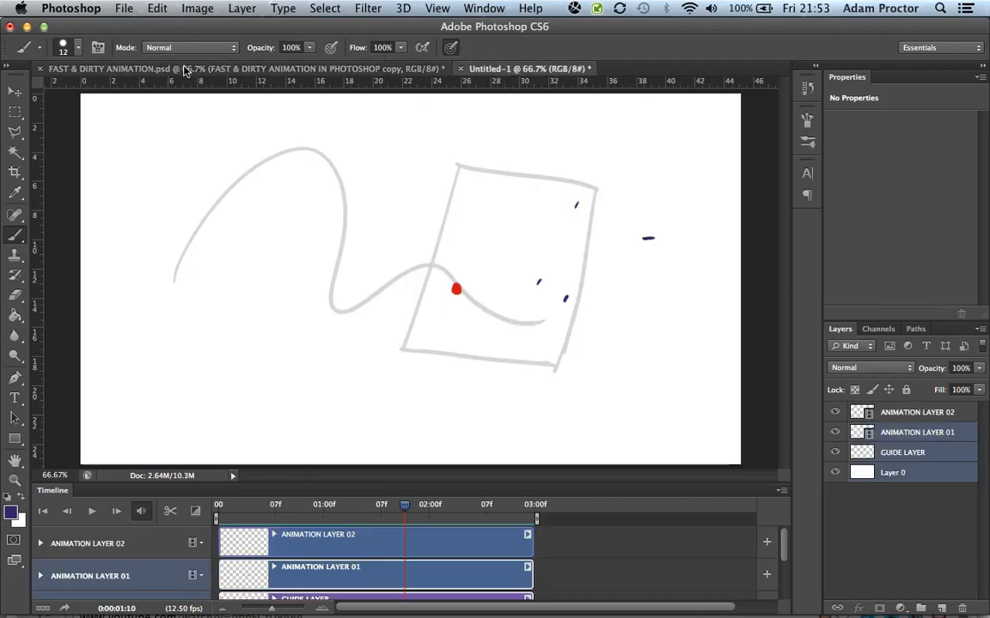
click(124, 8)
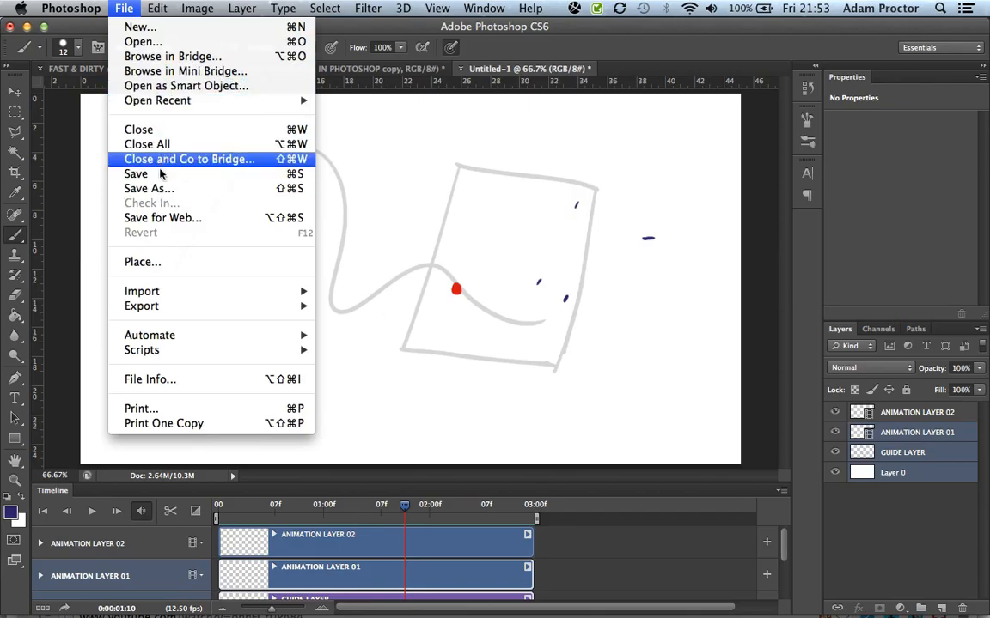
click(148, 188)
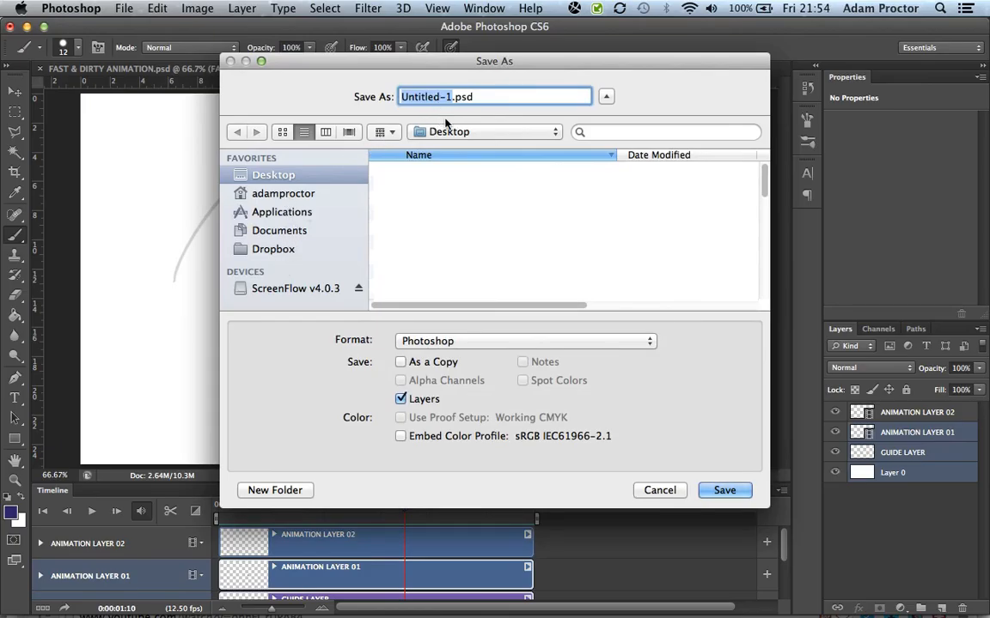
text(ANIMA)
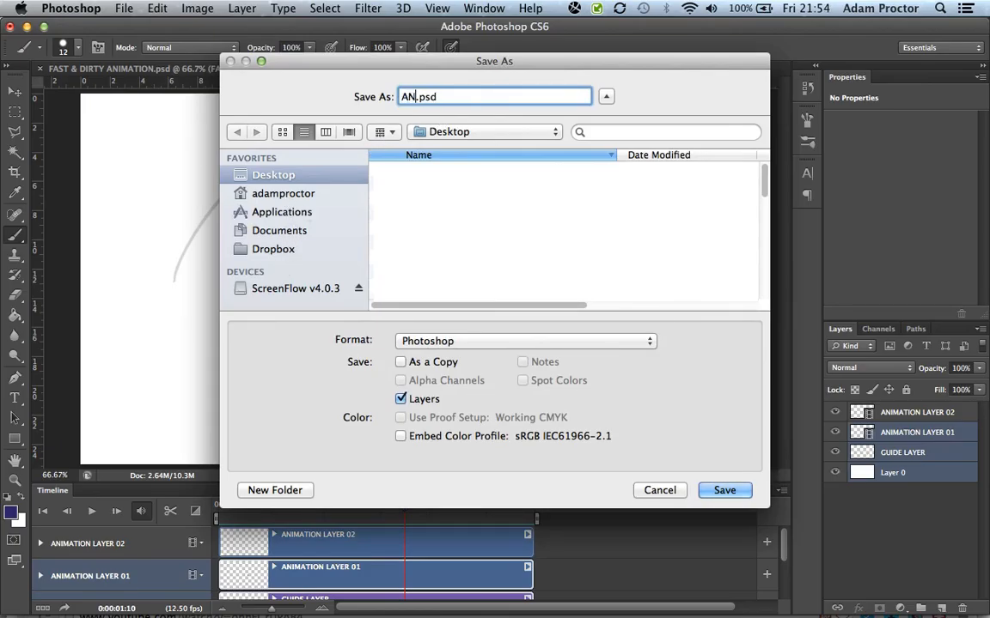
text(TION TEST)
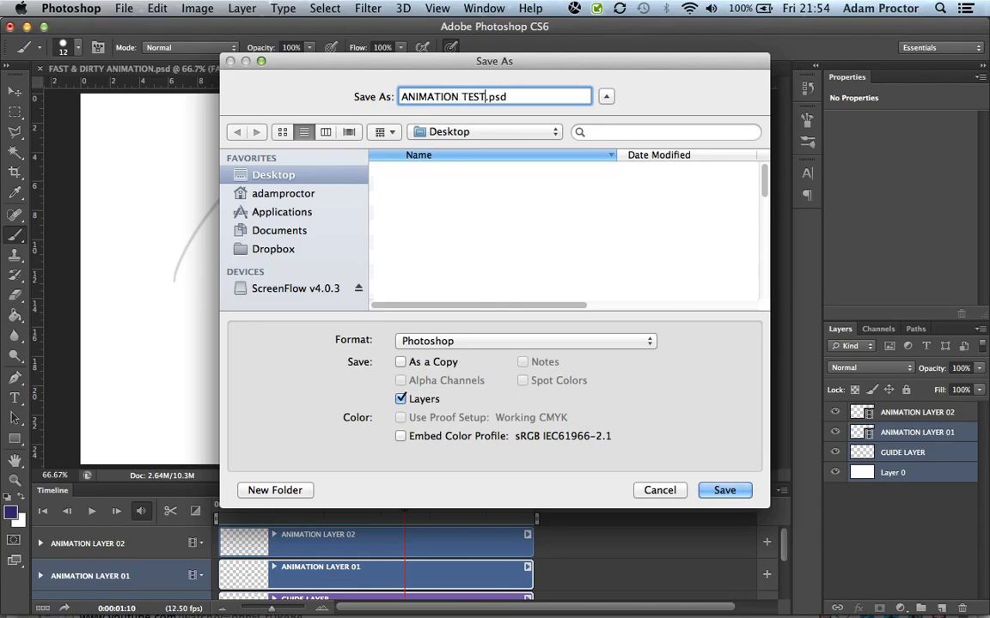
click(724, 490)
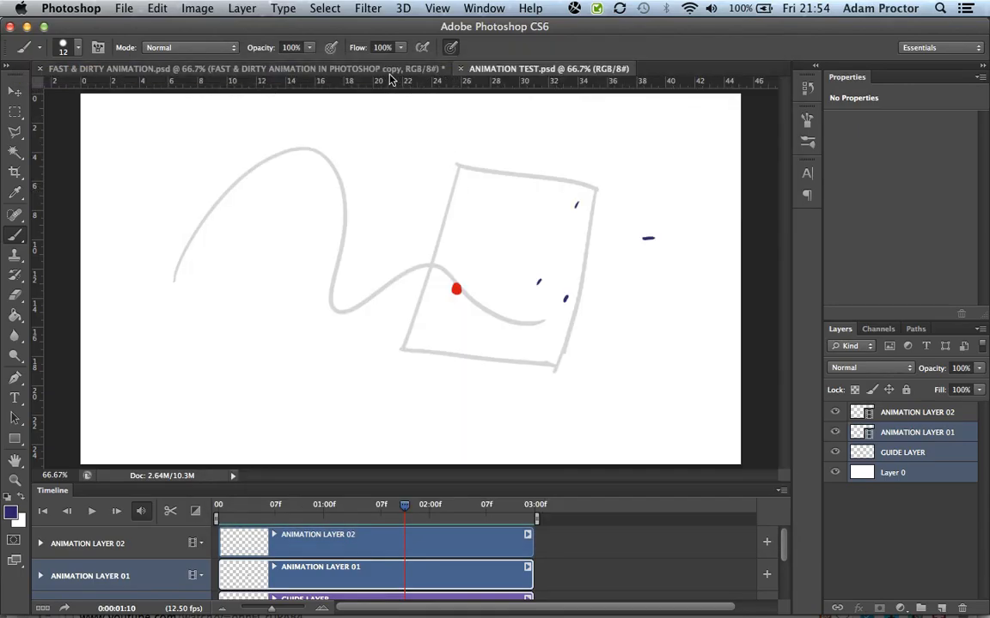
- Return to the FAST & DIRTY ANIMATION.psd document and play its animation
click(352, 69)
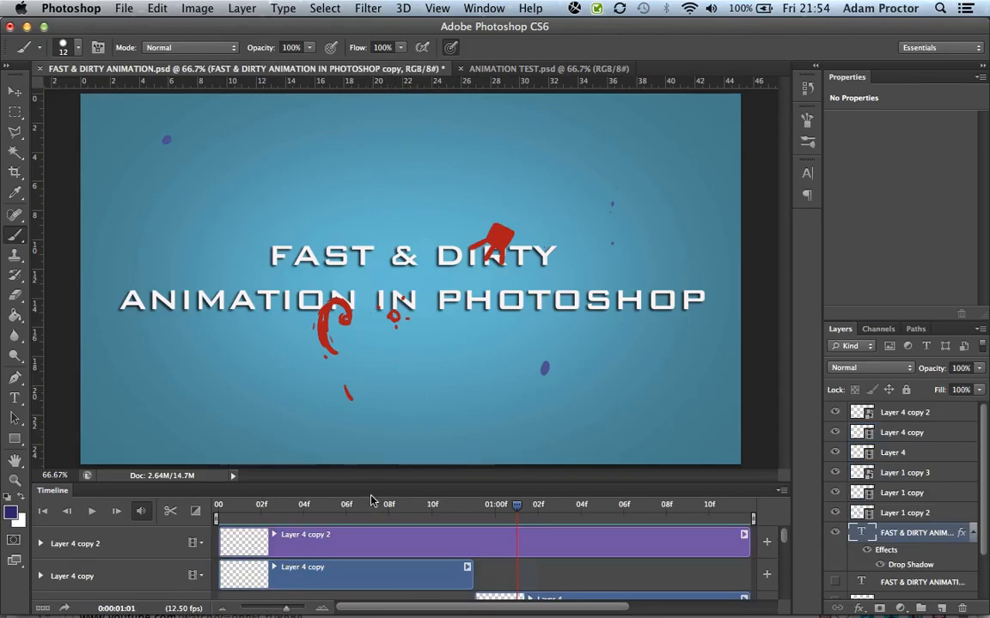
key(space)
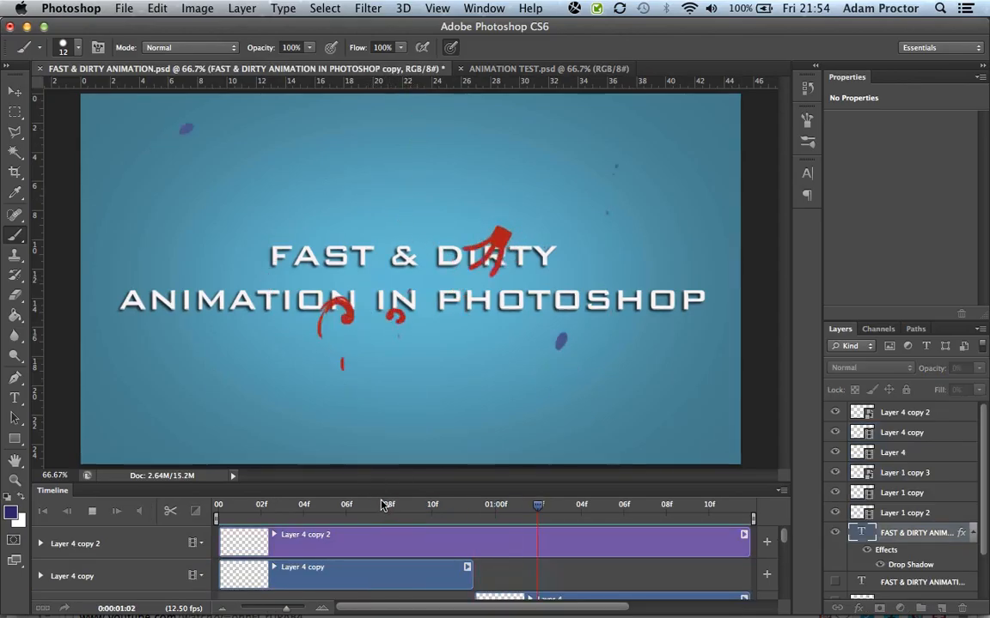